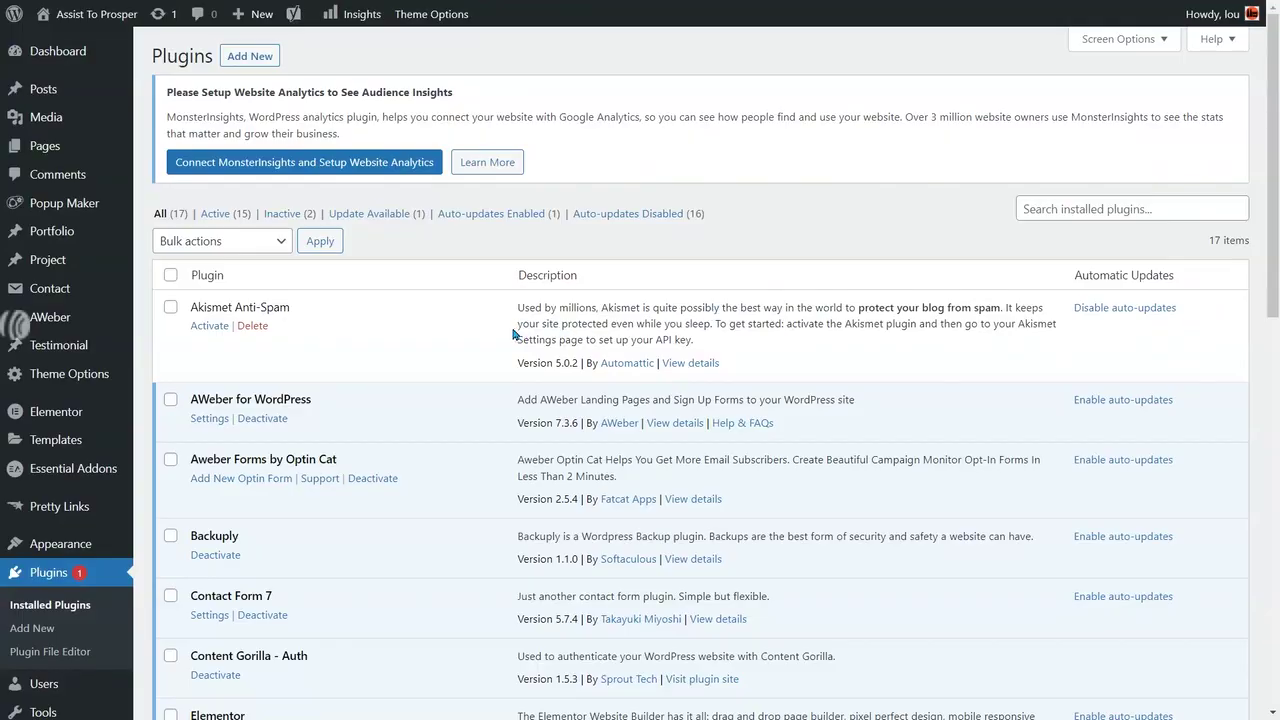
scroll(435, 383, down, 1)
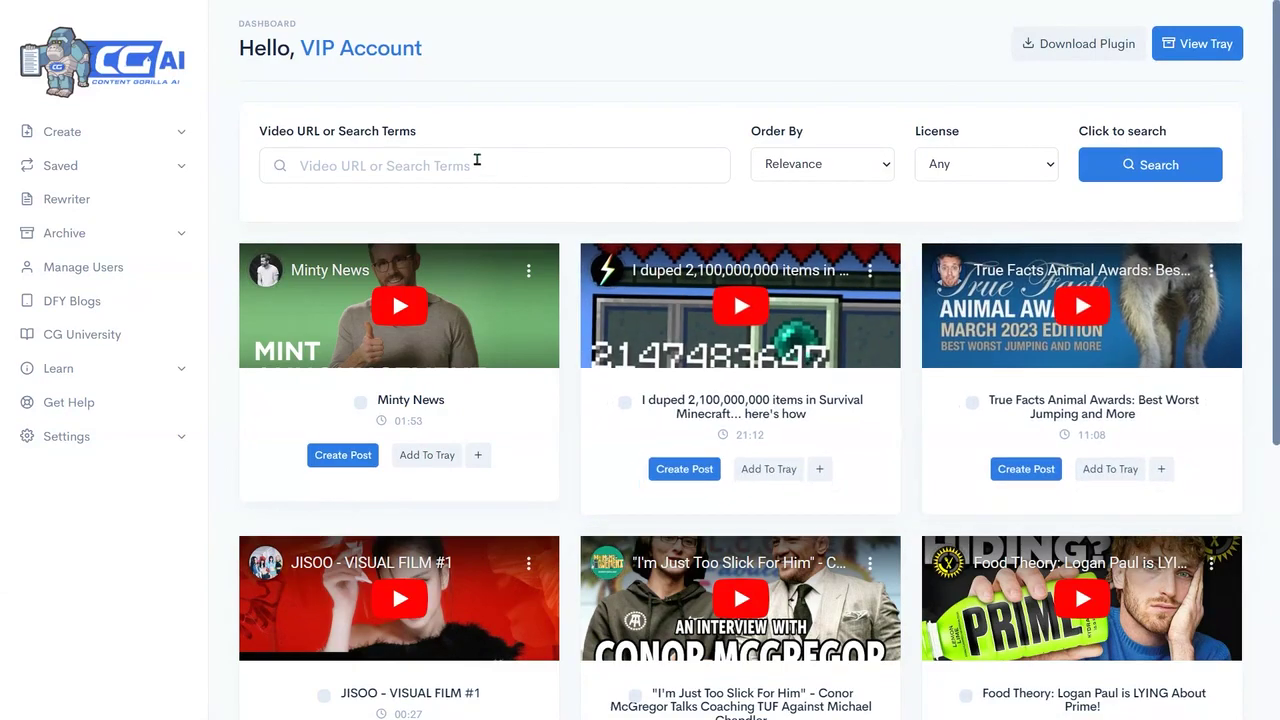
Step: Search for videos on "best tips for viewer retention" with the license limited to Creative Common
click(477, 160)
text(best tips for viewer retention)
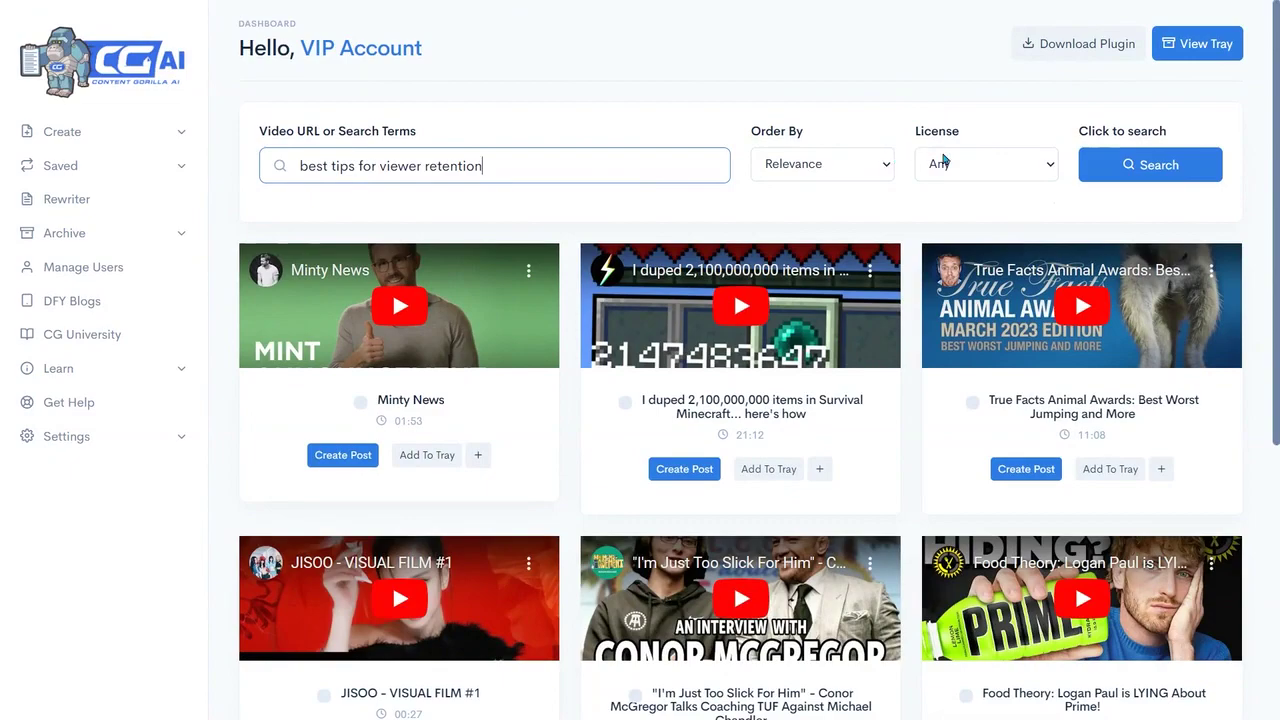
click(955, 163)
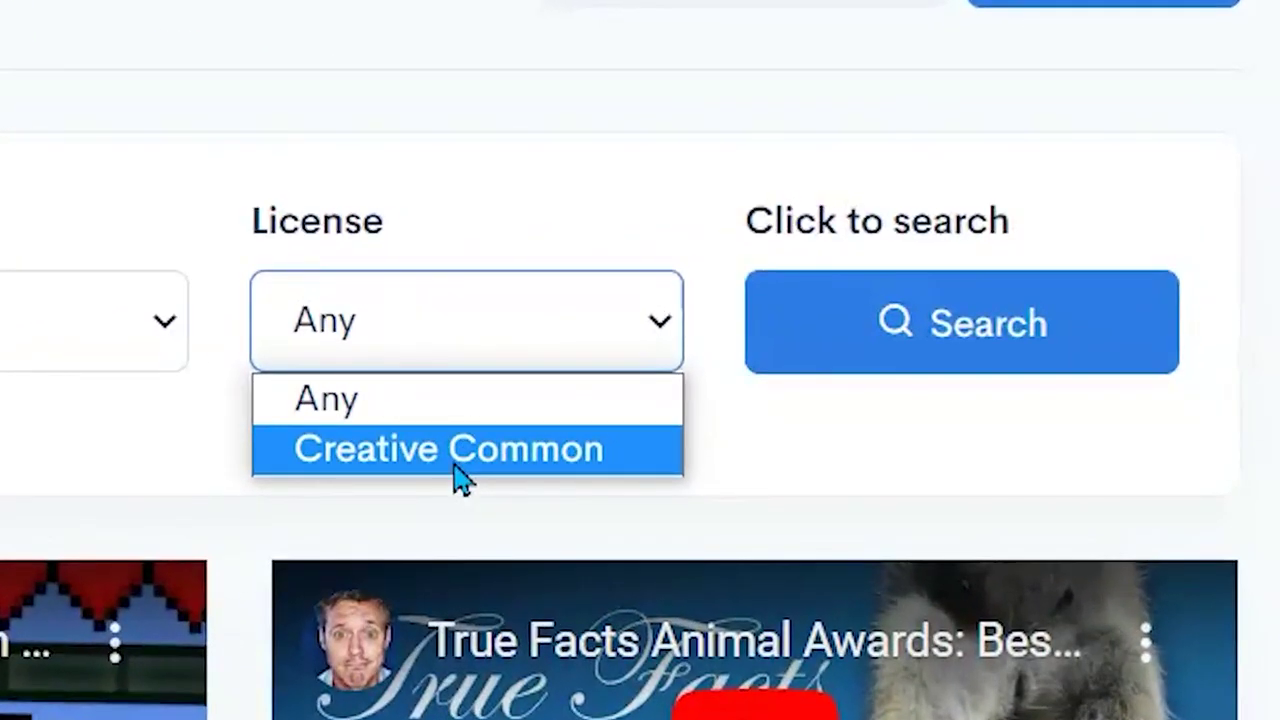
click(460, 450)
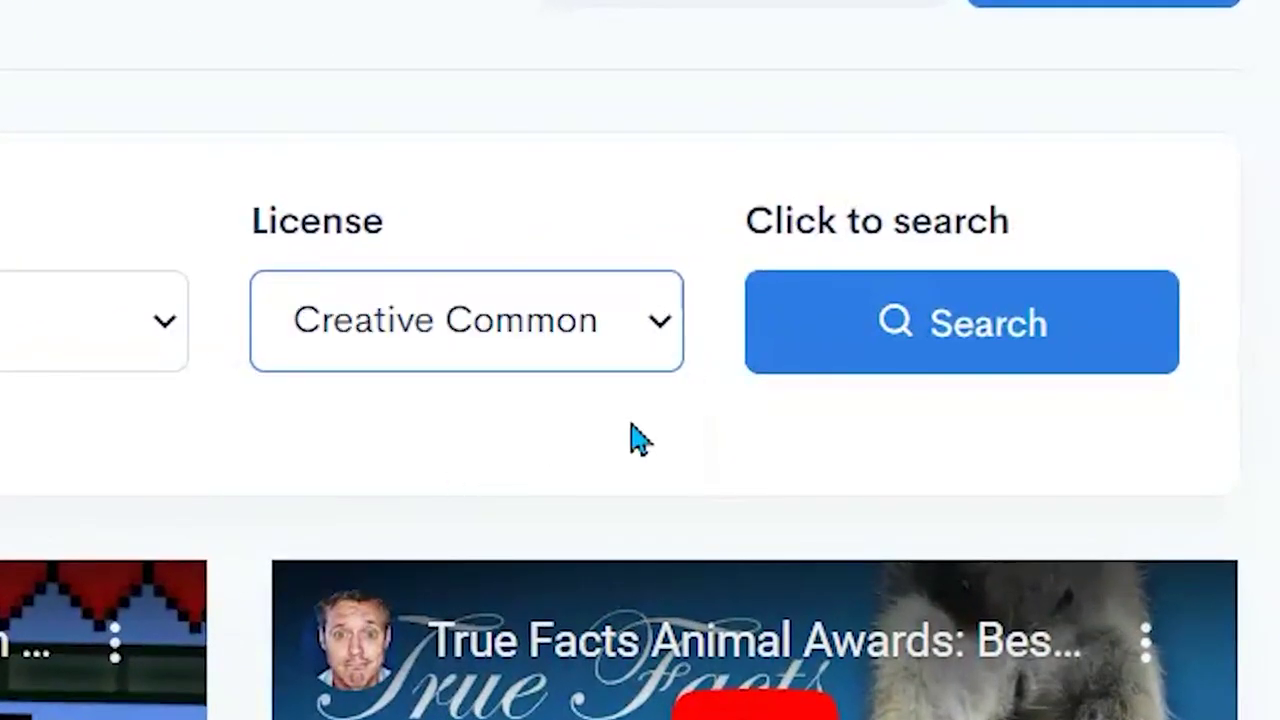
click(949, 334)
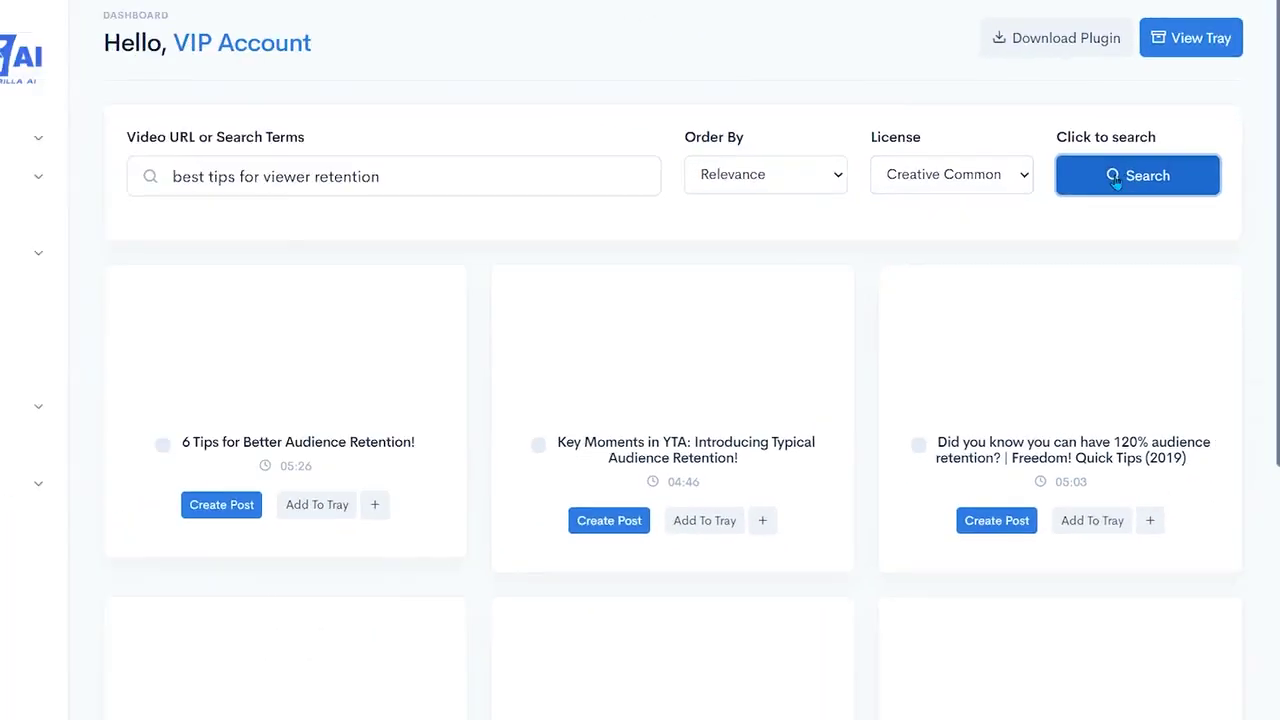
Step: Create a post from the video "YouTube Search & Discovery: TOP 10 QUESTIONS ANSWERED!" and look through its transcript
scroll(645, 553, down, 5)
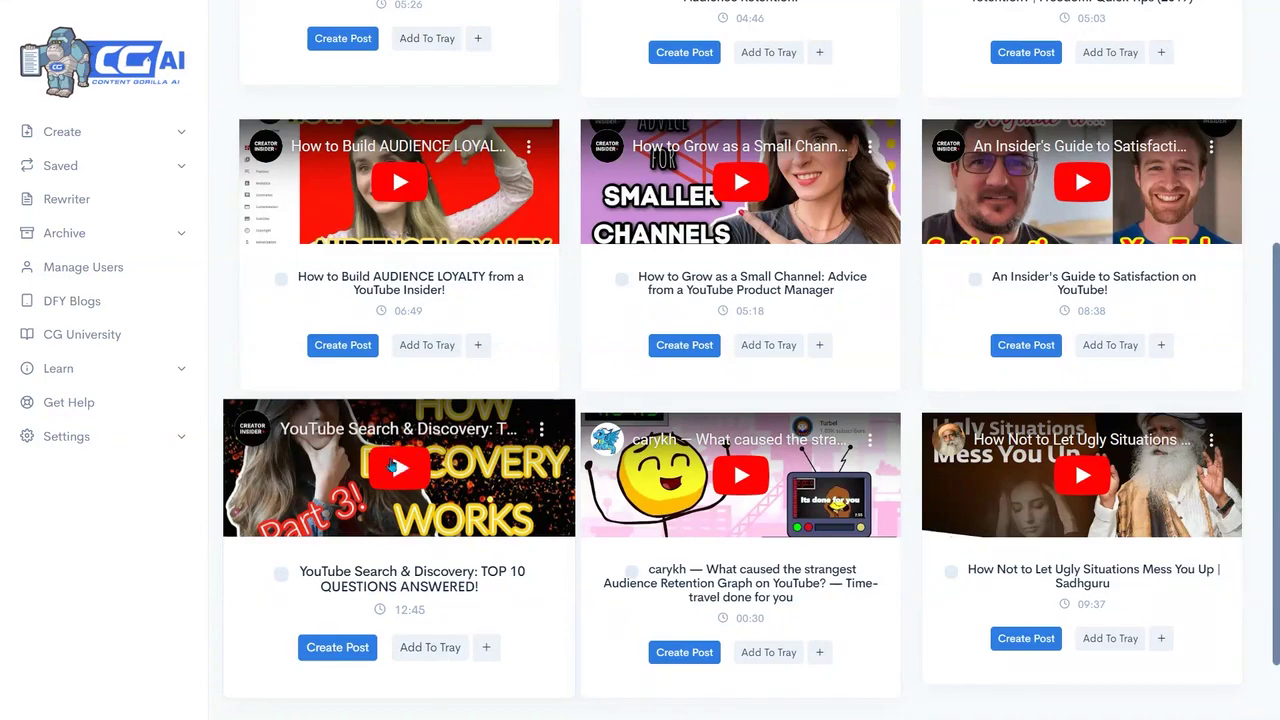
click(332, 649)
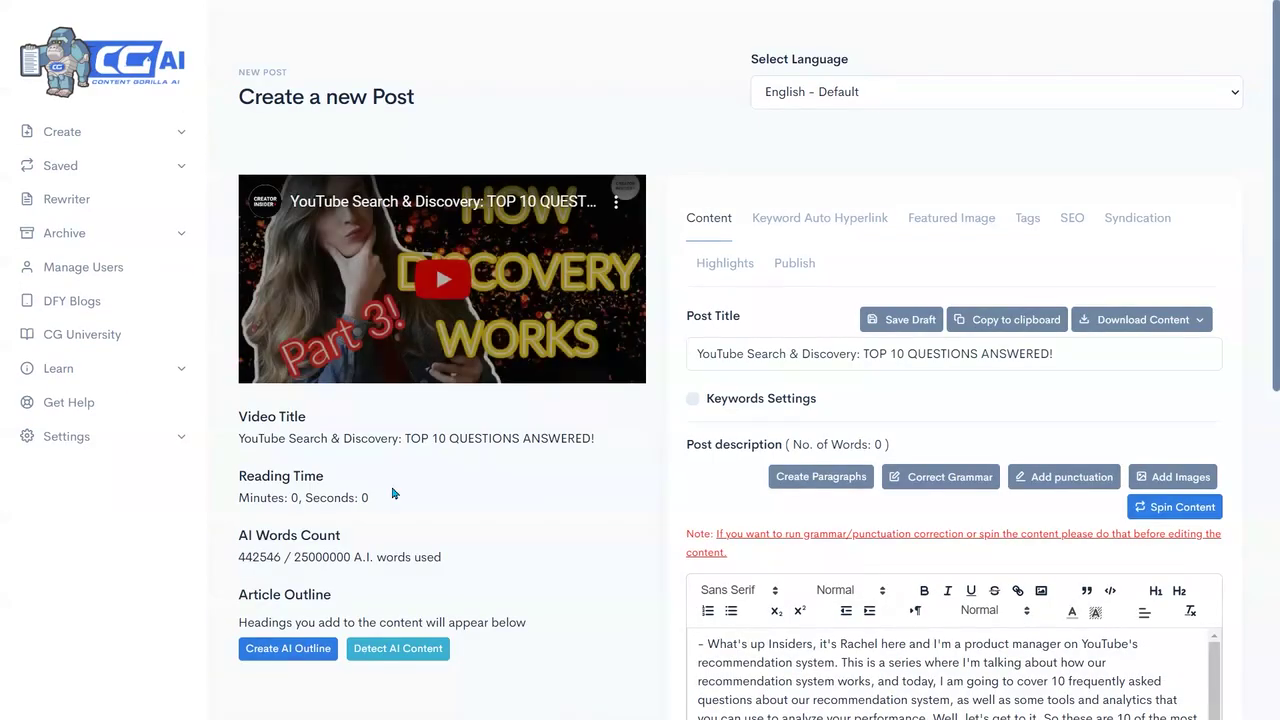
scroll(600, 500, down, 6)
scroll(841, 517, up, 4)
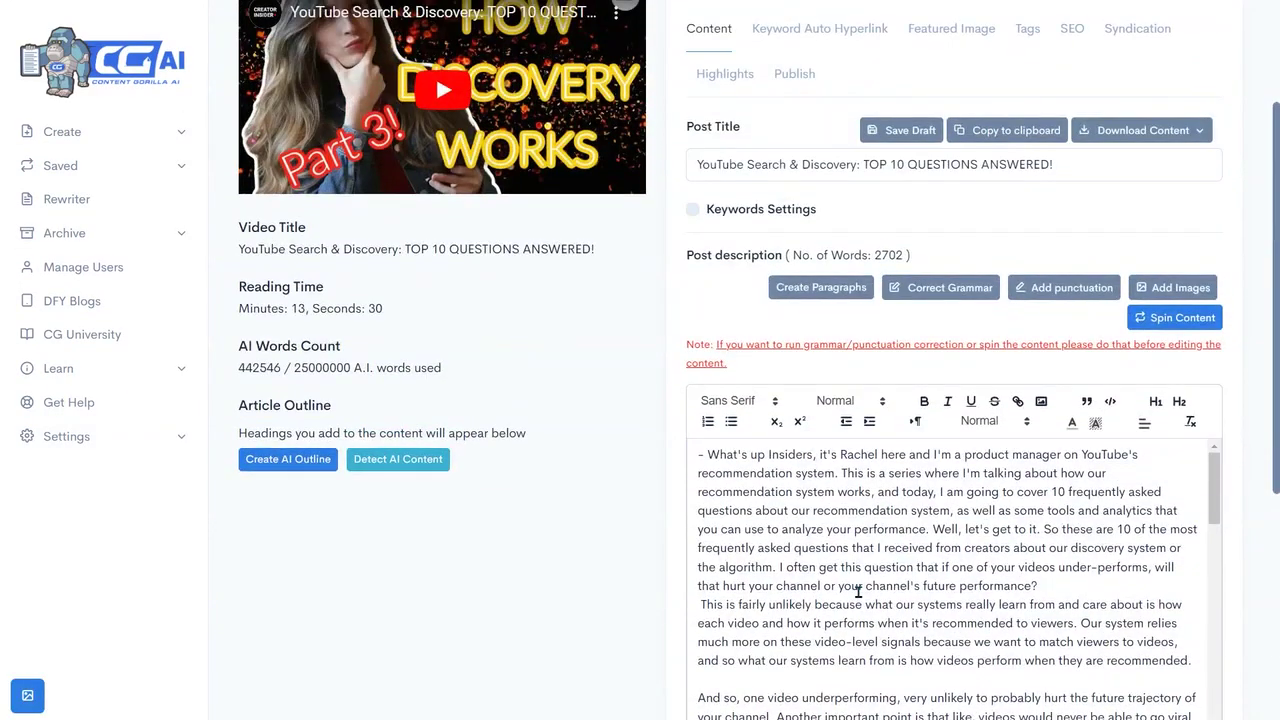
scroll(626, 523, up, 2)
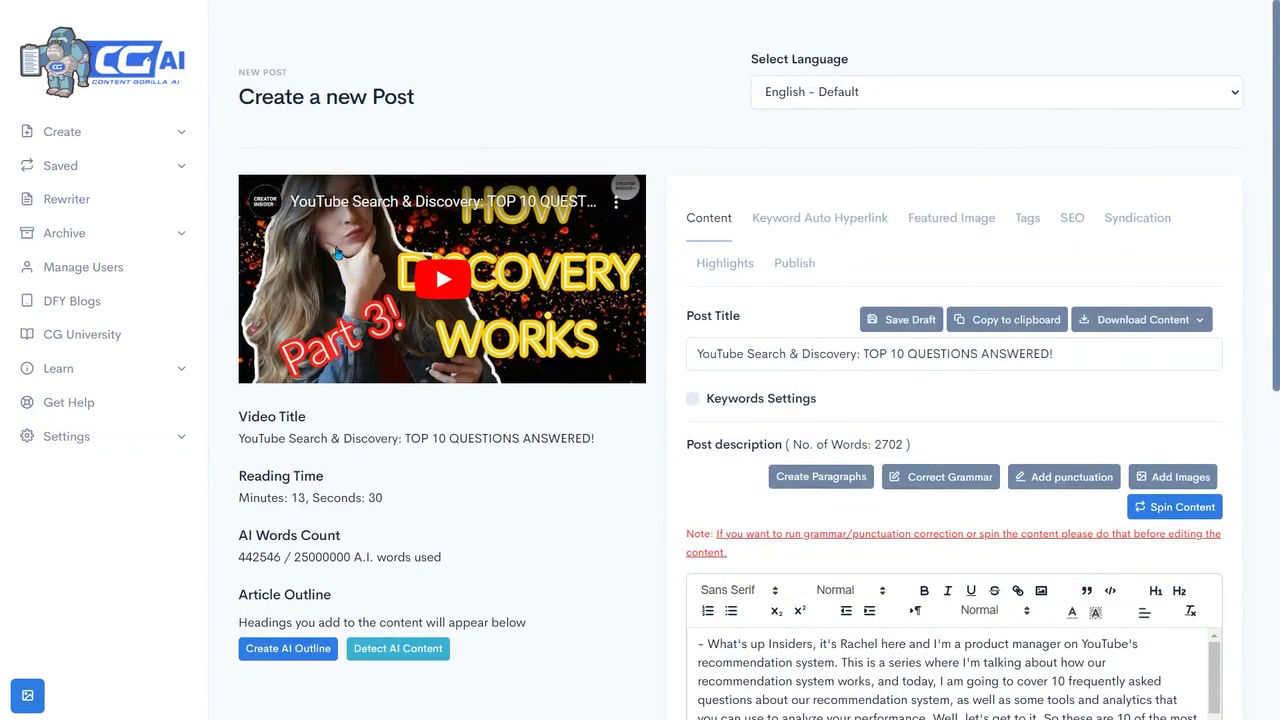
scroll(856, 530, down, 3)
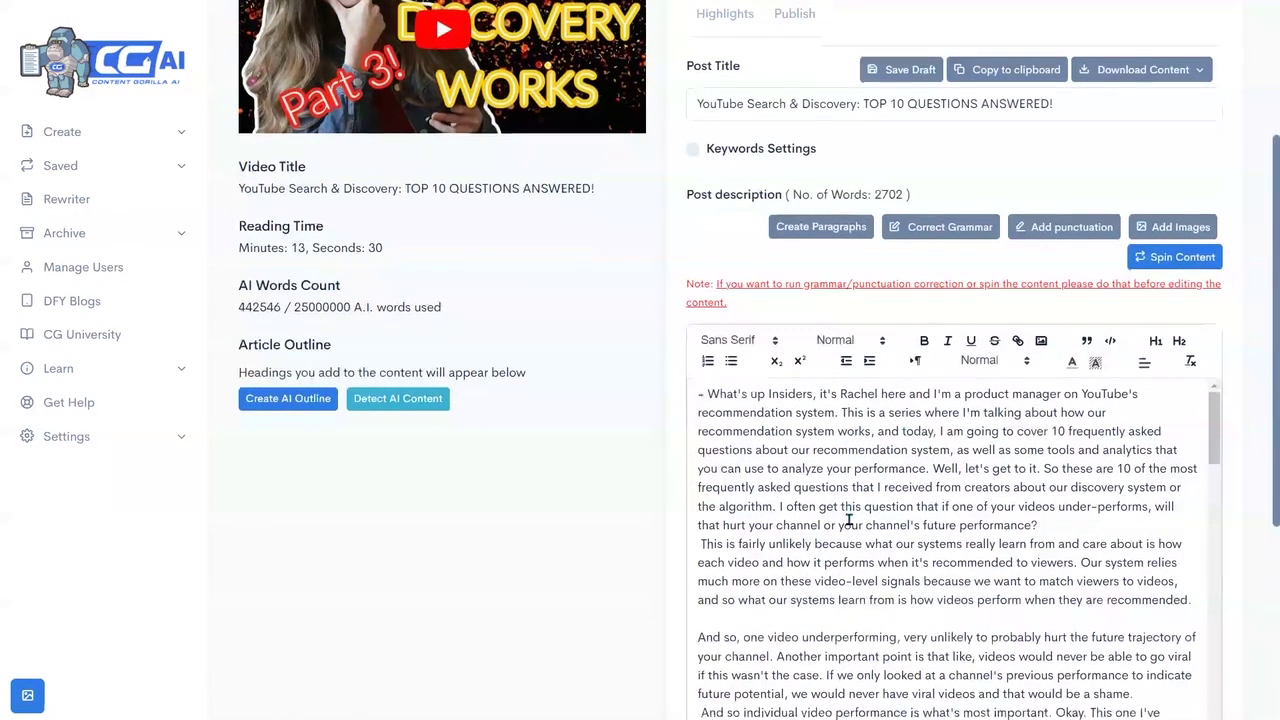
scroll(946, 621, down, 3)
scroll(946, 621, up, 5)
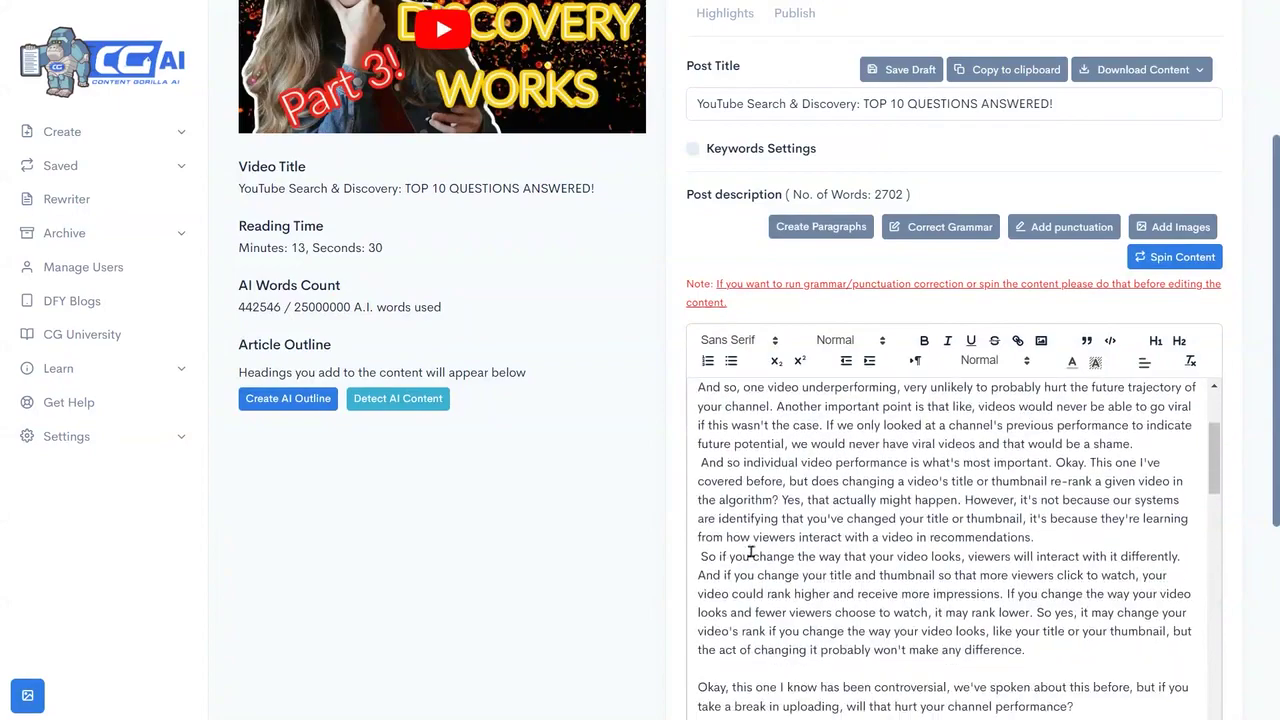
scroll(941, 362, up, 3)
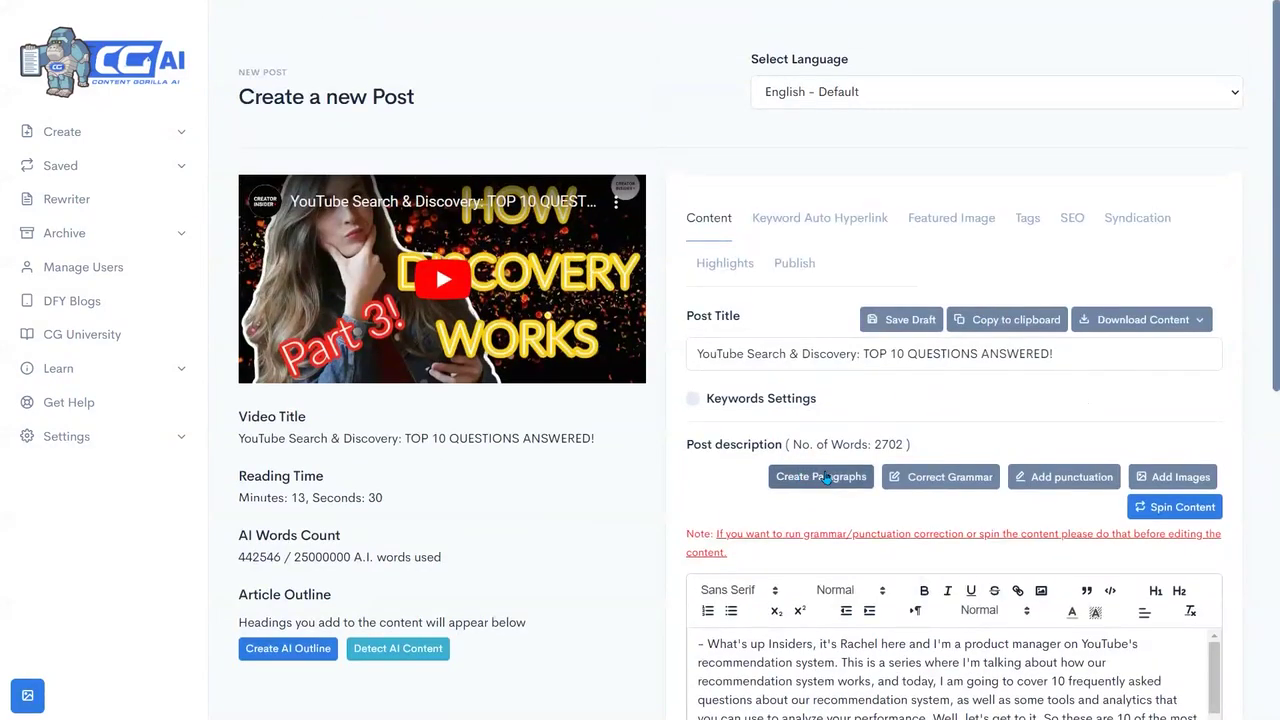
Step: Split the transcript in the post description into paragraphs and check the new spacing
click(826, 478)
scroll(640, 522, down, 3)
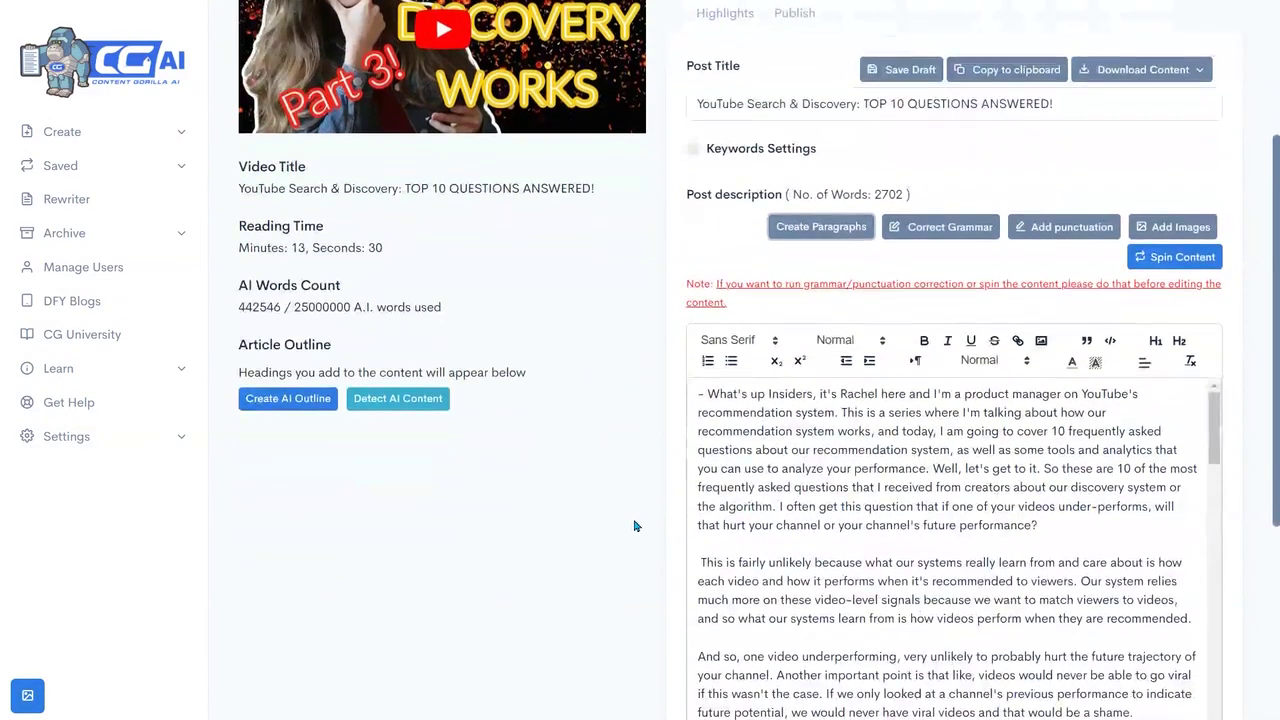
scroll(634, 526, down, 4)
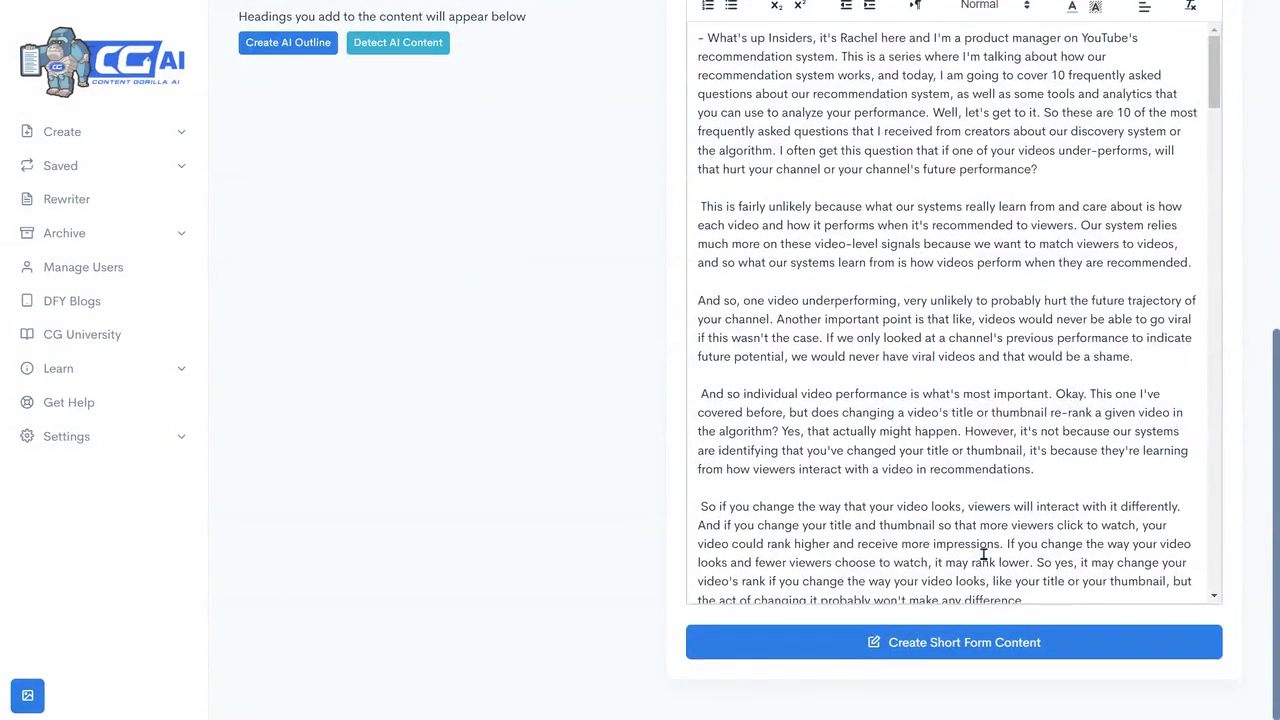
Step: Correct the grammar of the post description and add punctuation to it
scroll(981, 556, up, 6)
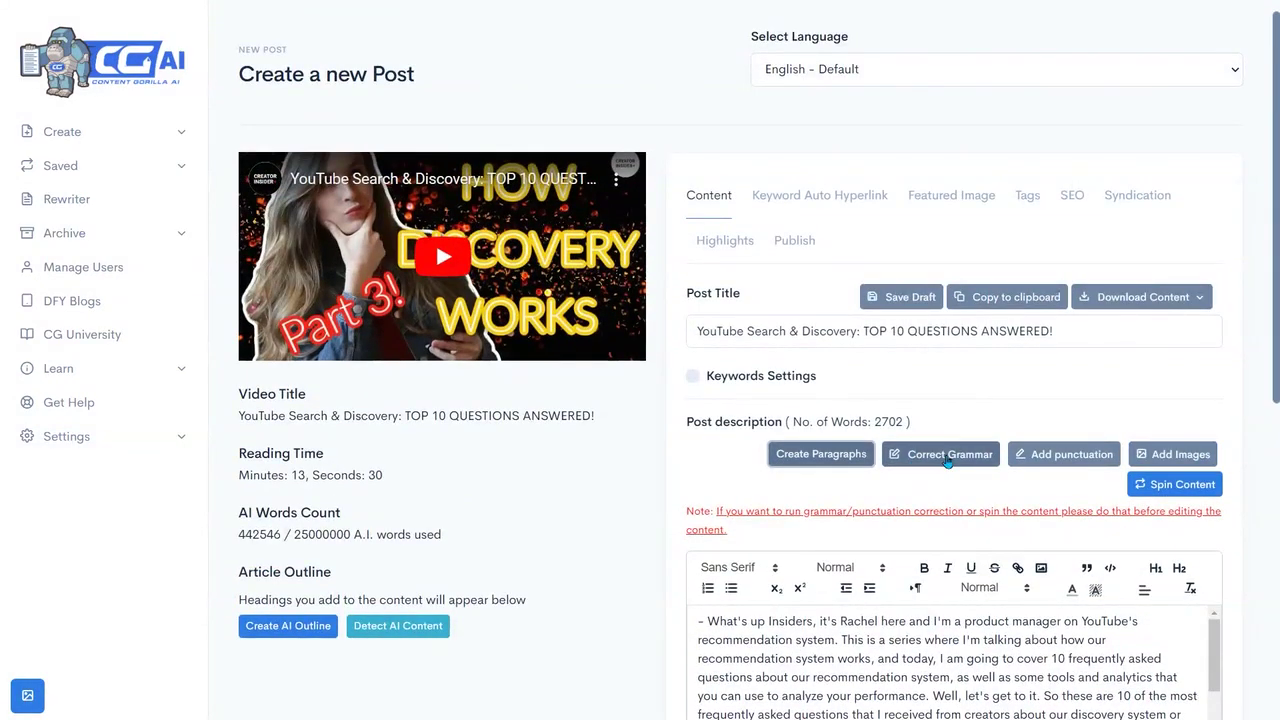
click(947, 456)
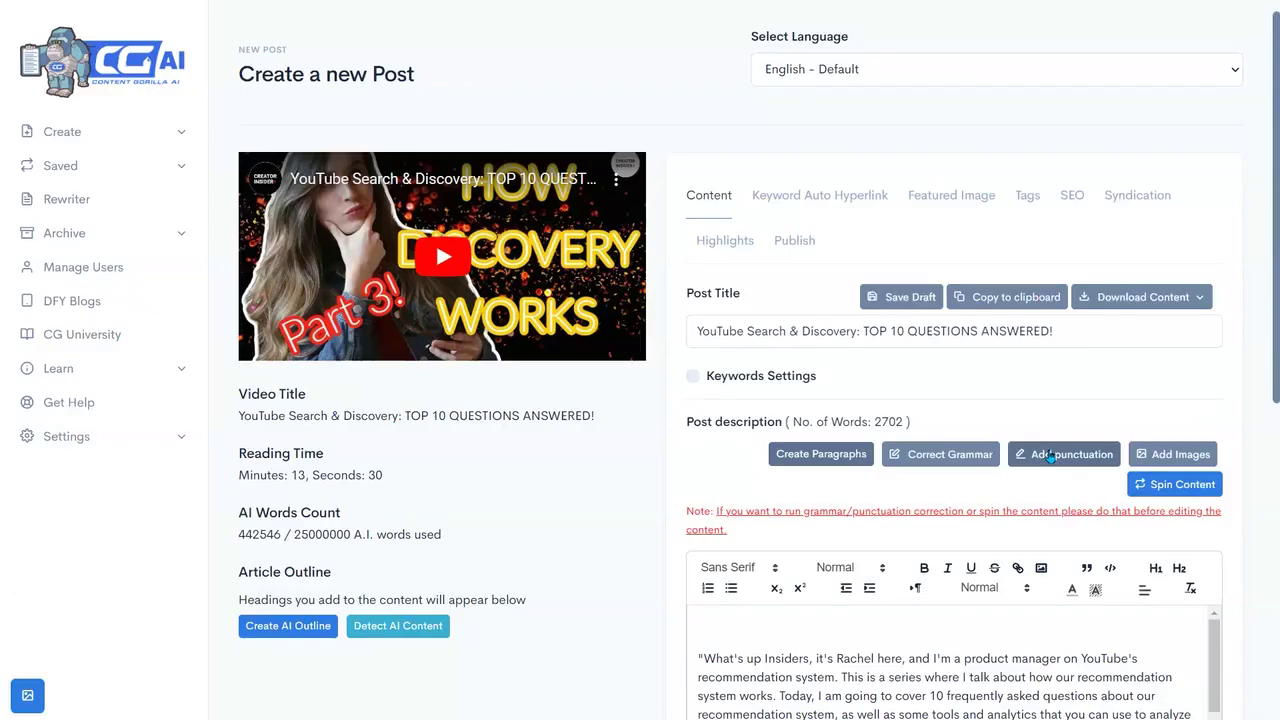
click(1050, 456)
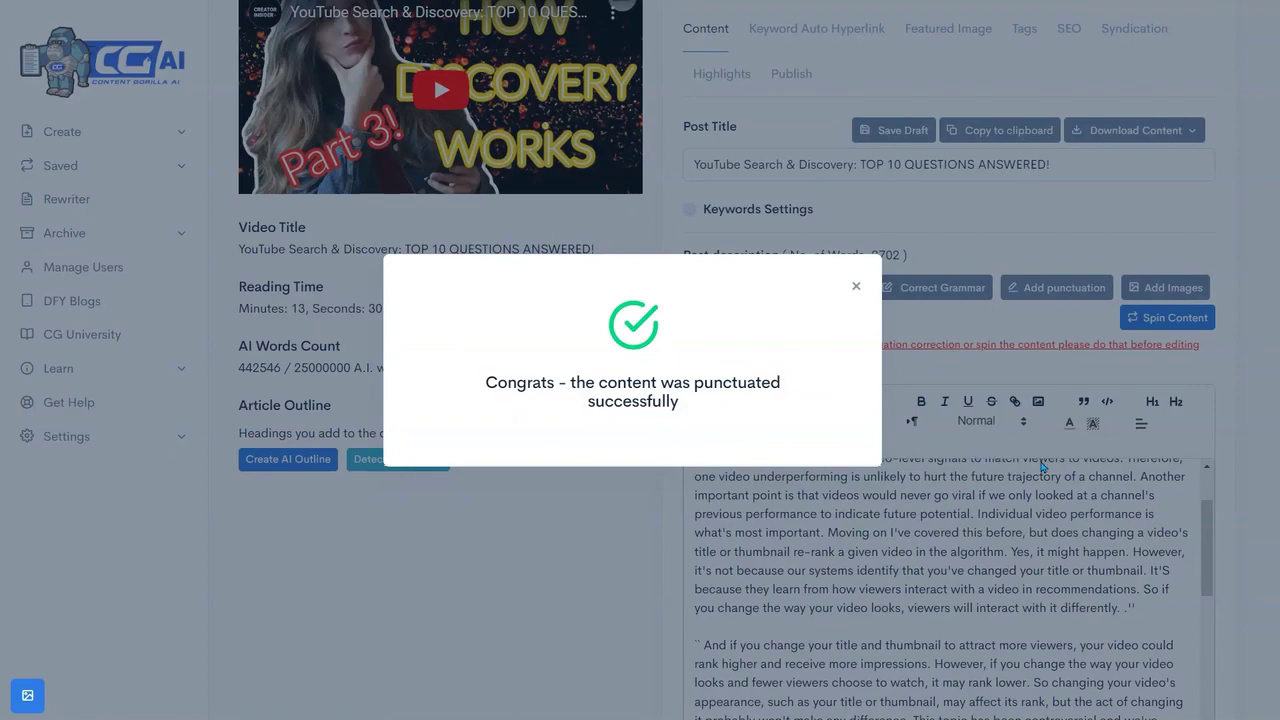
click(1042, 467)
Step: Add images to the post description automatically and check their placement in the text
click(1180, 287)
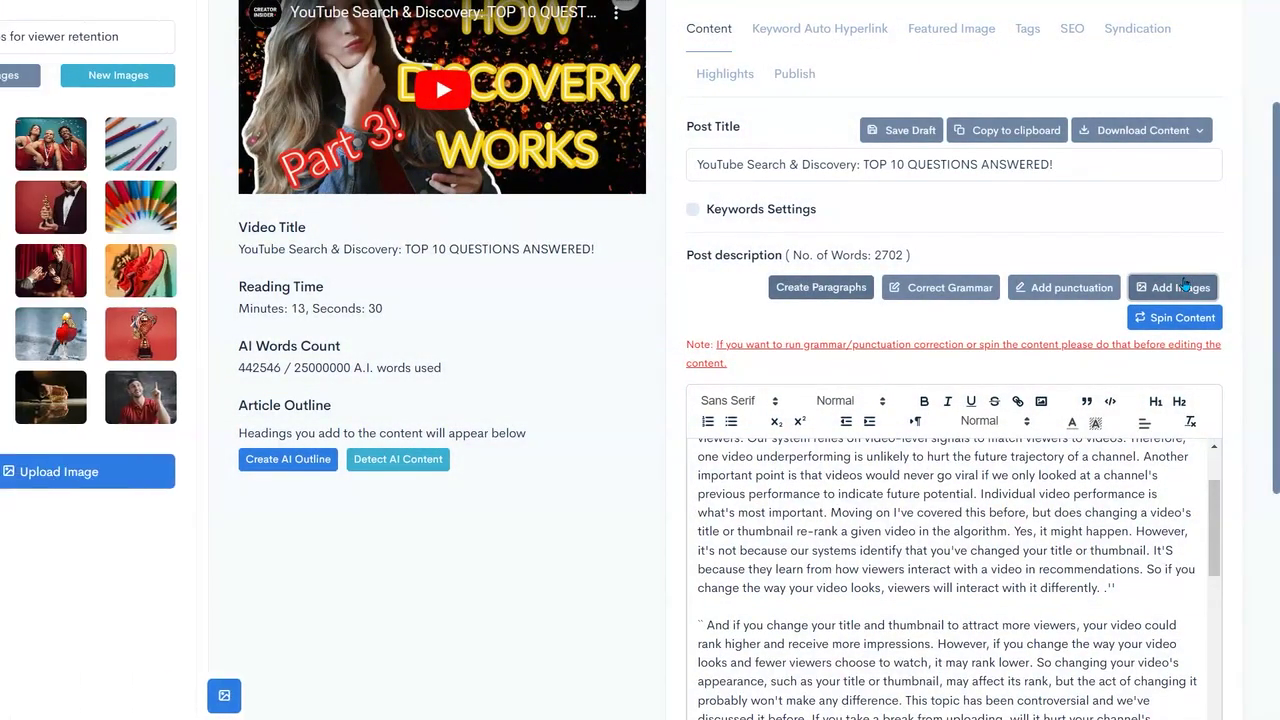
scroll(960, 400, up, 2)
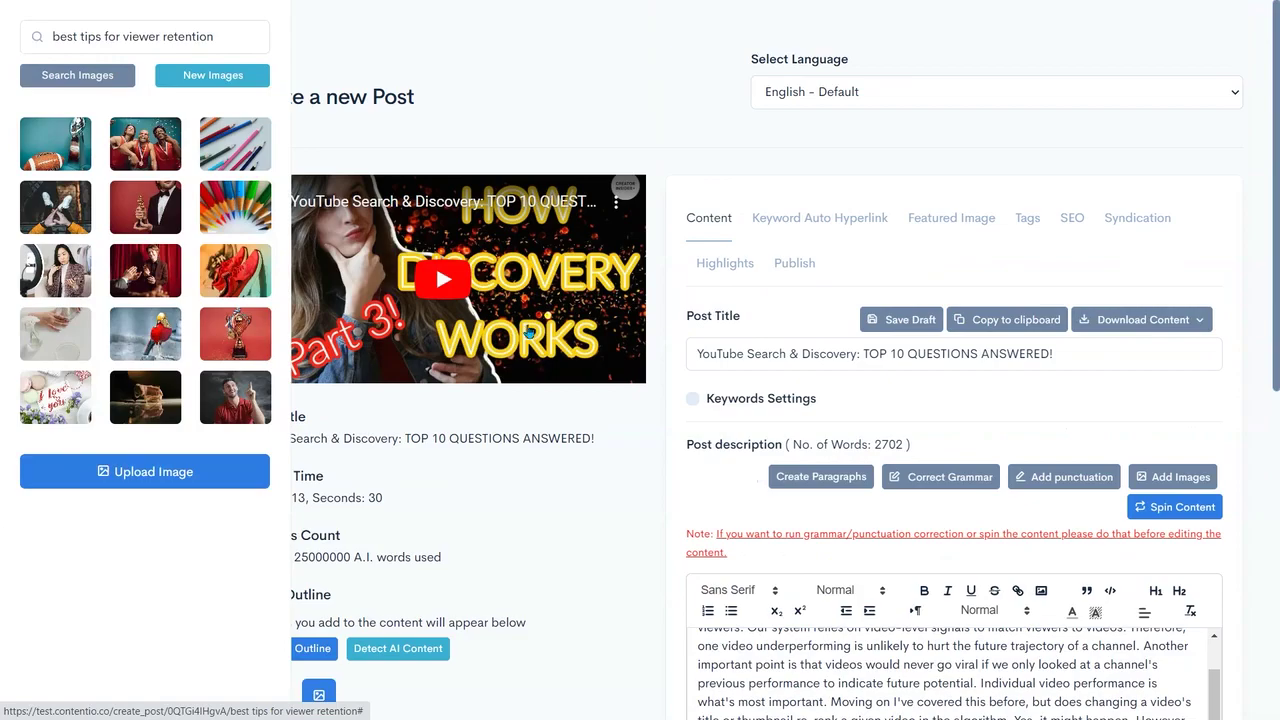
scroll(562, 349, down, 4)
scroll(1090, 535, down, 10)
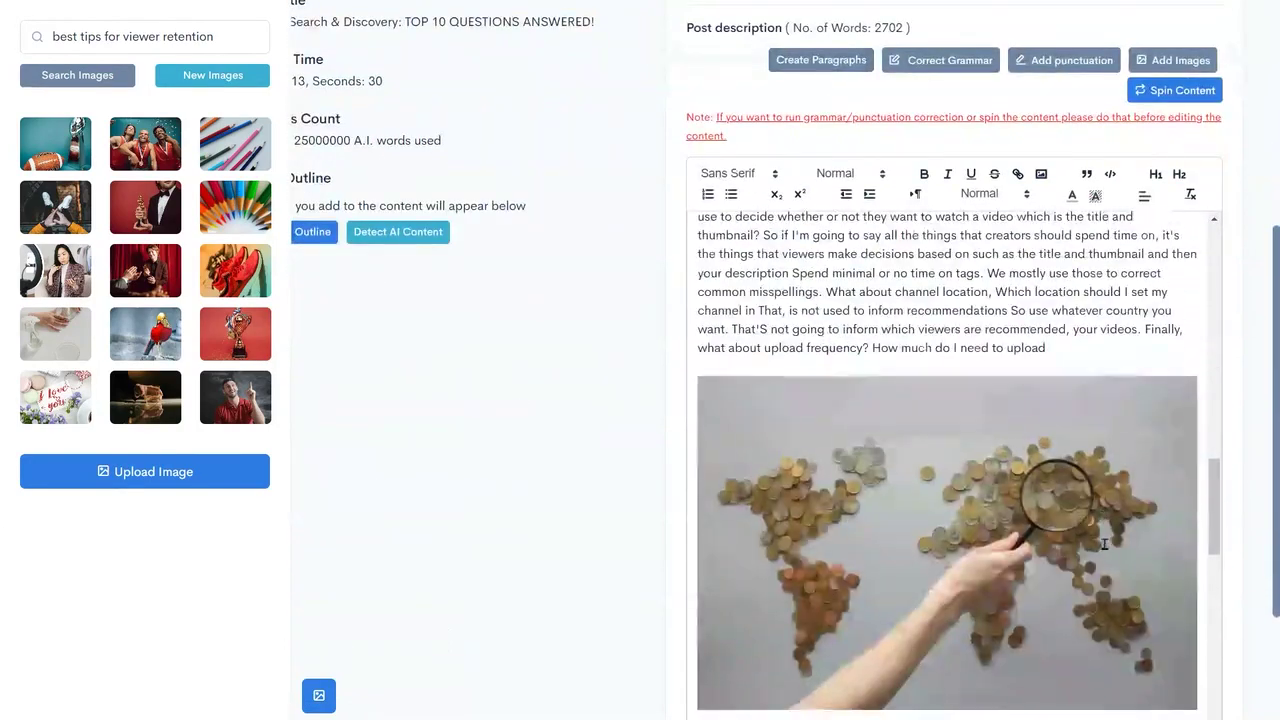
scroll(1110, 550, down, 1)
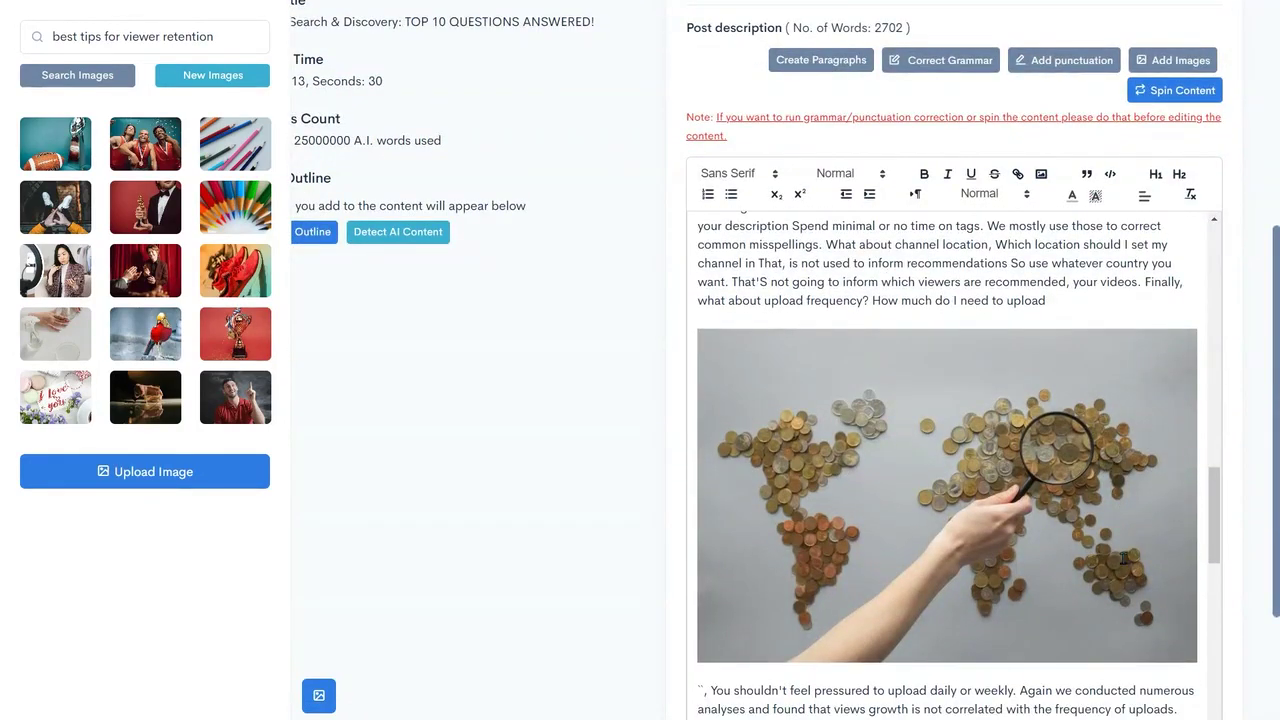
Step: Generate an AI outline for the article using "best tips for viewer retention" as the outline context
click(1124, 558)
click(273, 548)
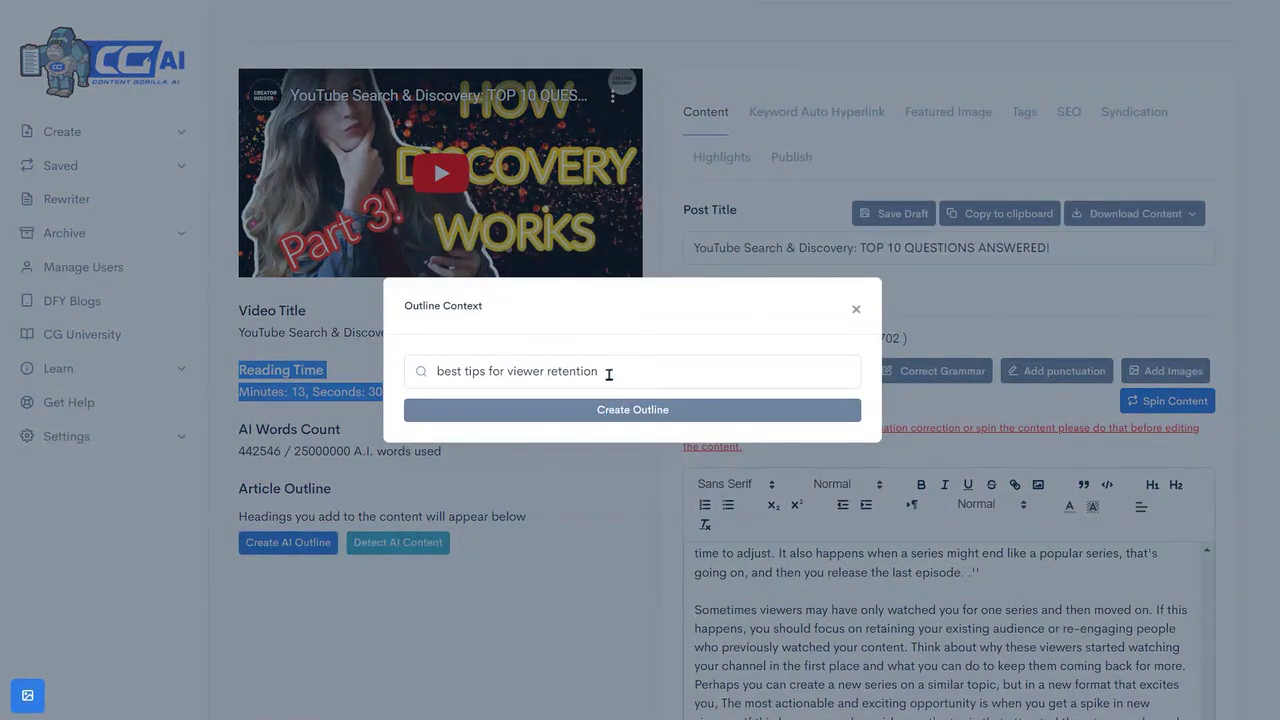
click(632, 410)
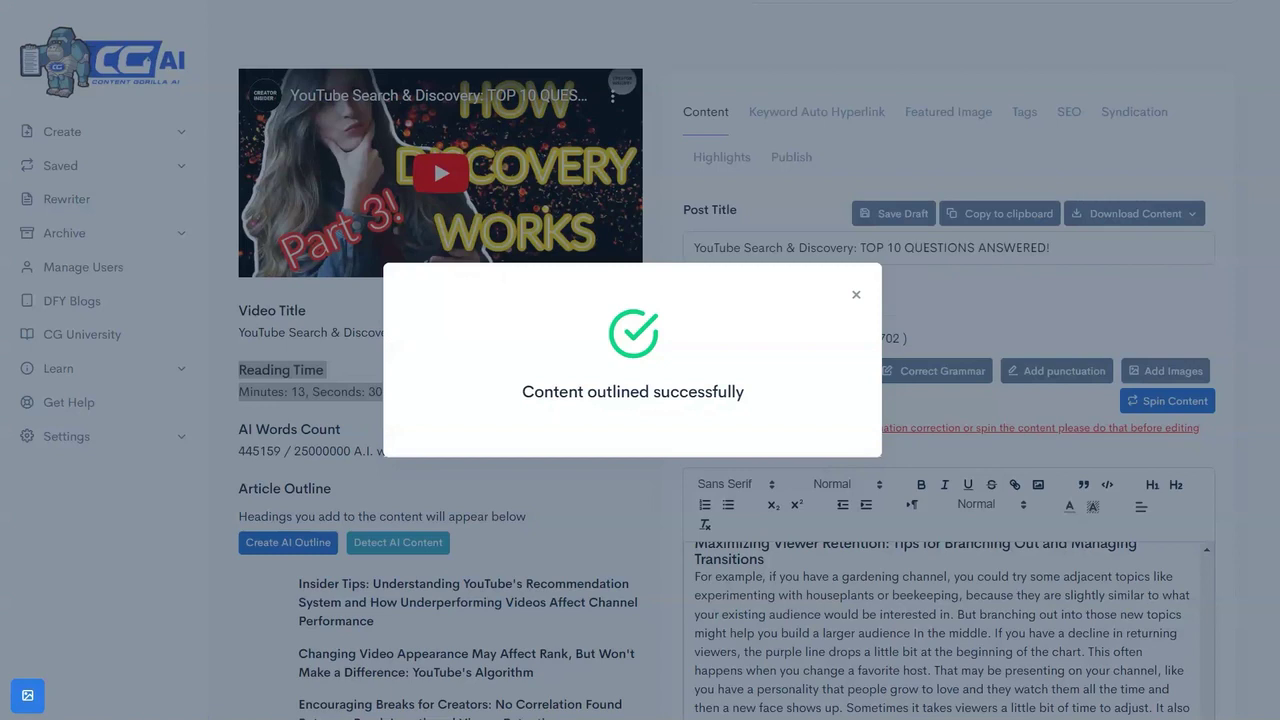
Step: Paraphrase the passage from "Perhaps you can create a new series" to "attracted them to your channel" and review the rewrite
scroll(948, 630, down, 5)
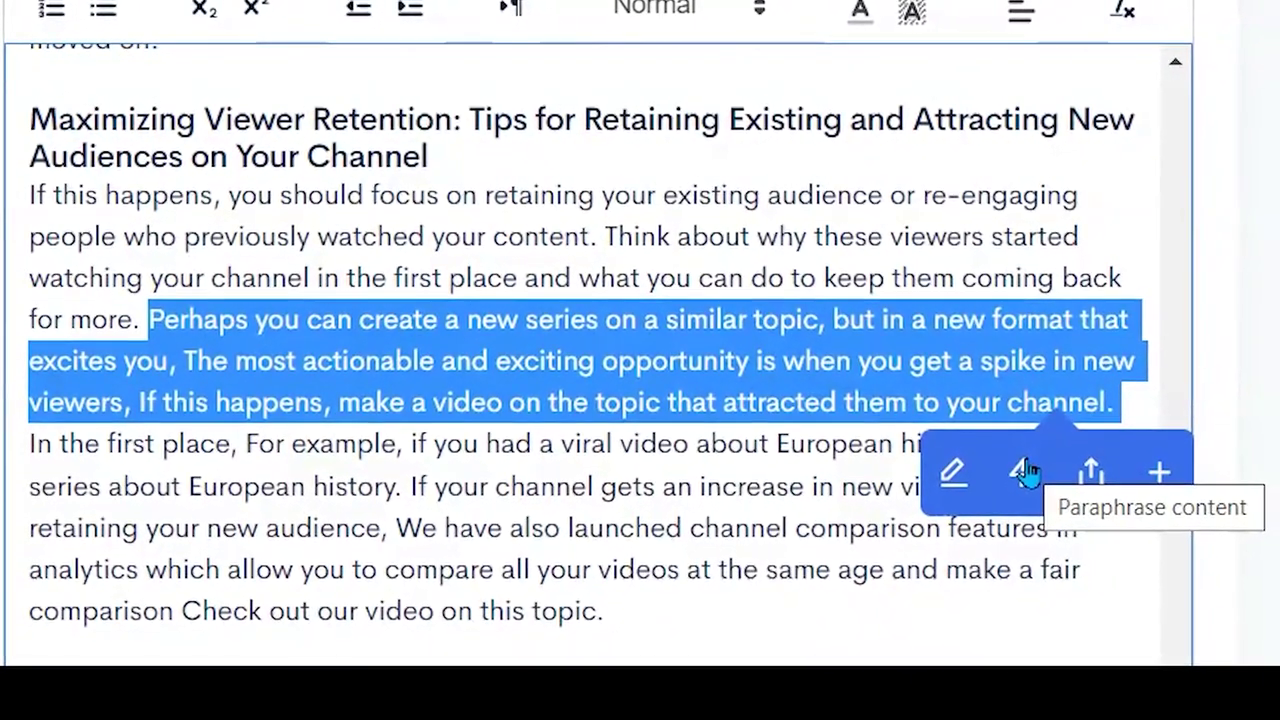
click(1025, 476)
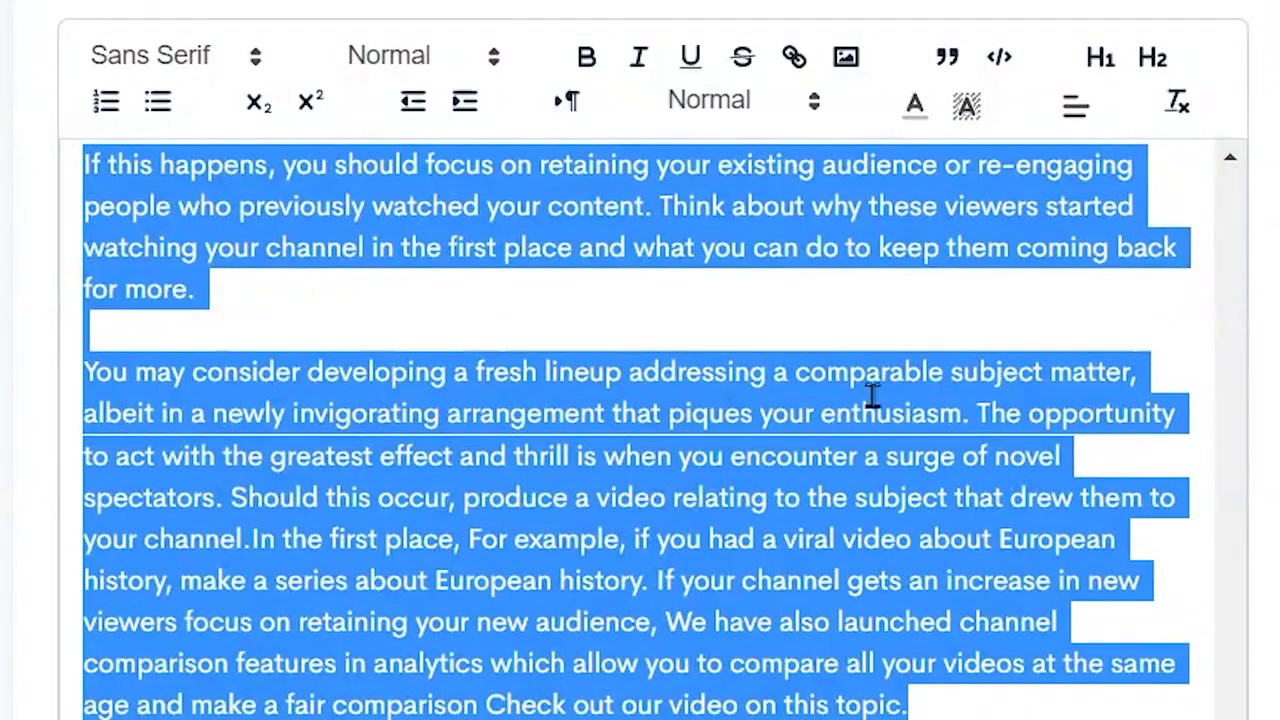
scroll(805, 560, up, 4)
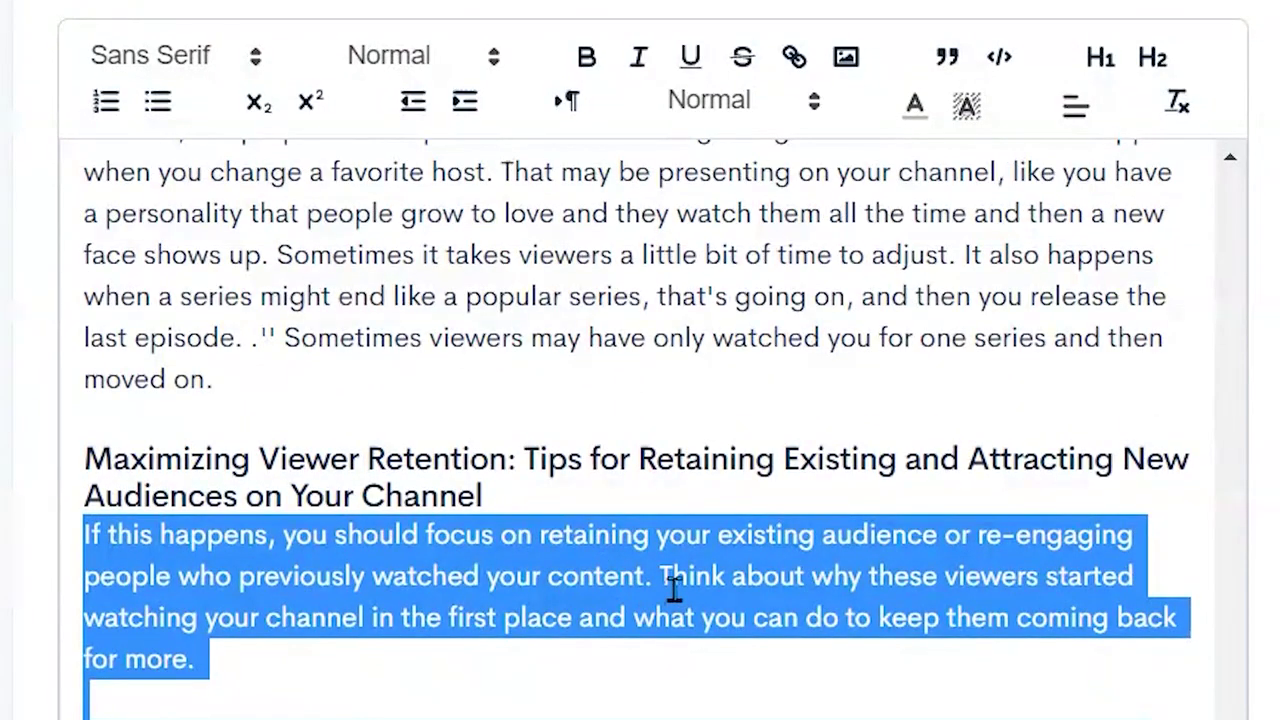
scroll(675, 590, down, 2)
Step: Expand the passage ending "there is a smaller audience for them" professionally with AI writing, and add the missing space before "Maybe"
click(157, 430)
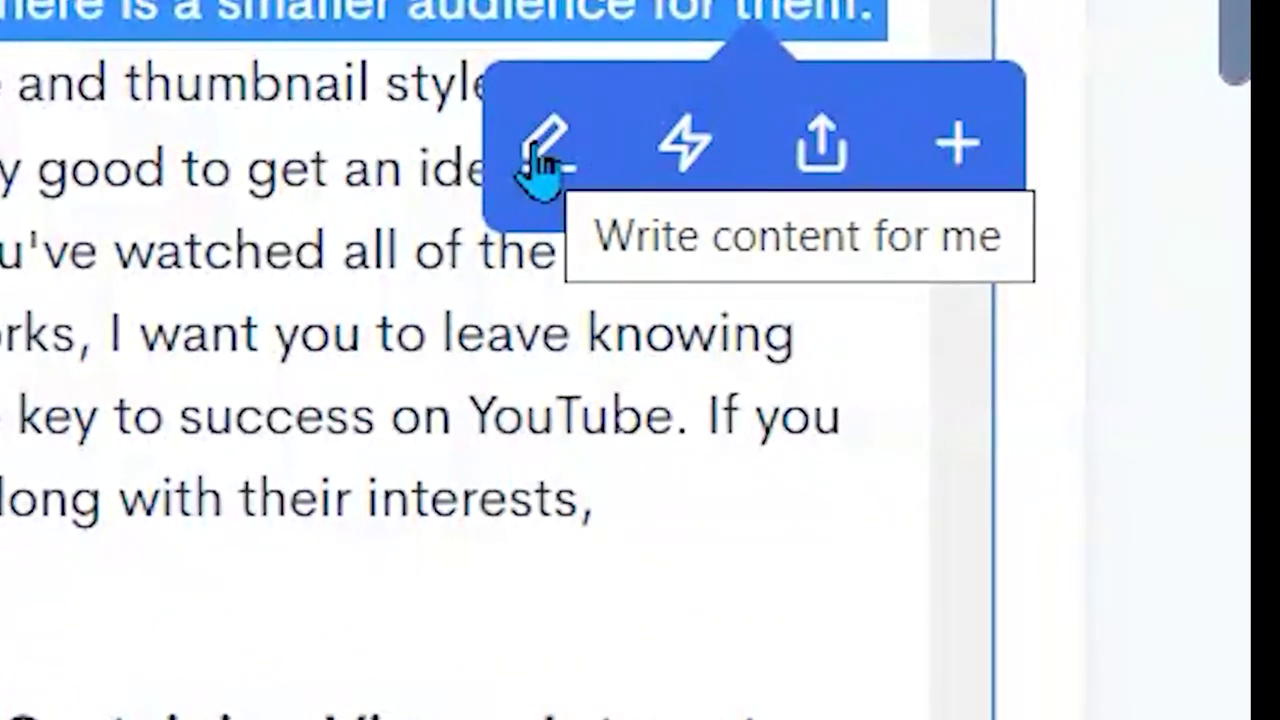
click(540, 165)
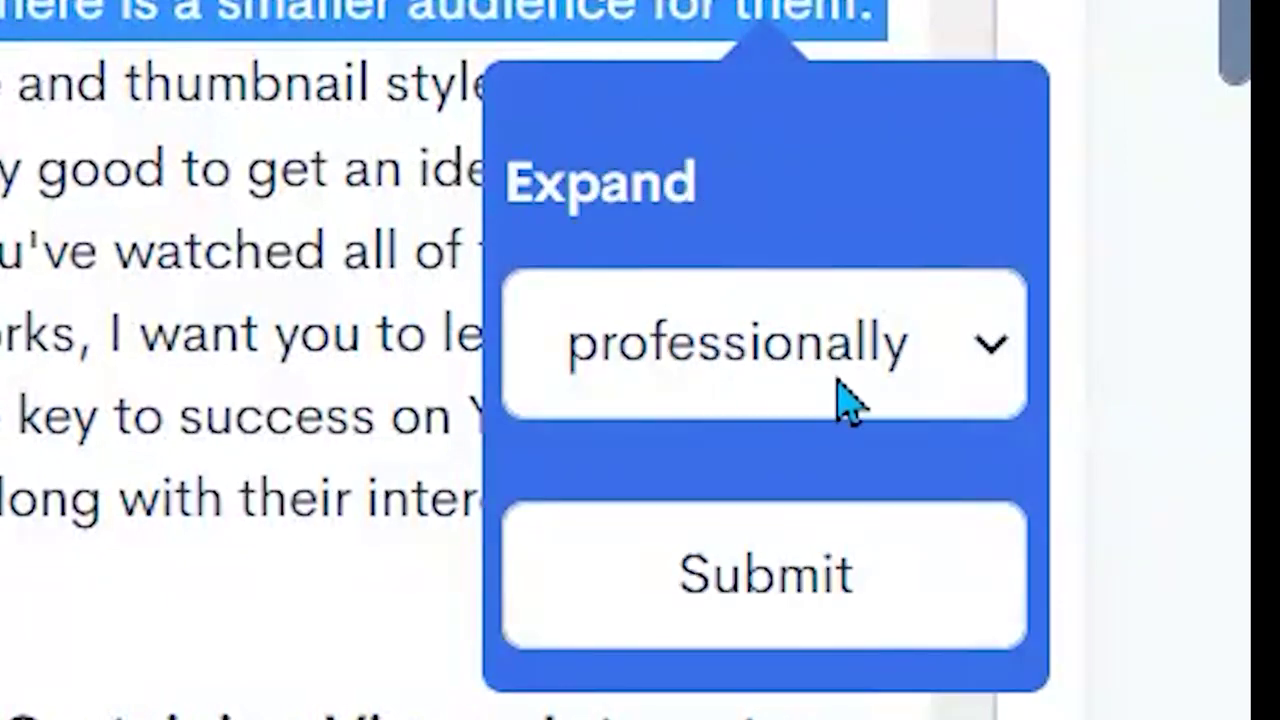
click(837, 394)
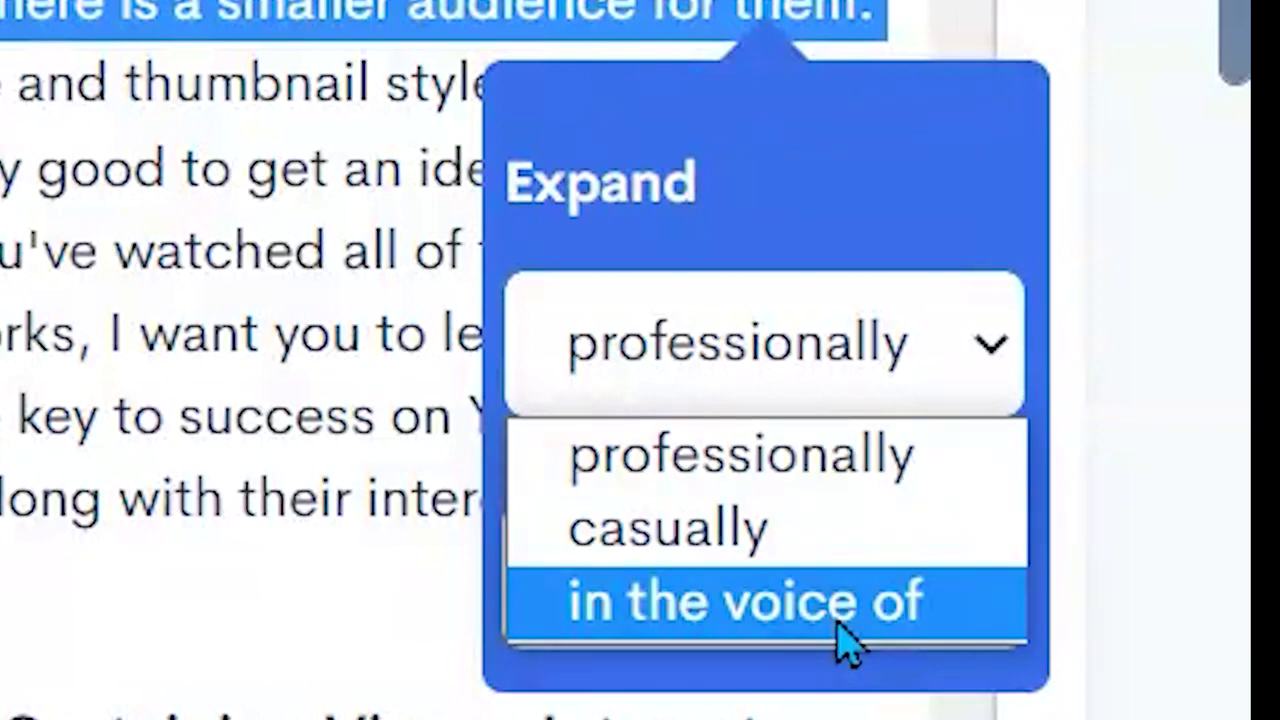
click(803, 500)
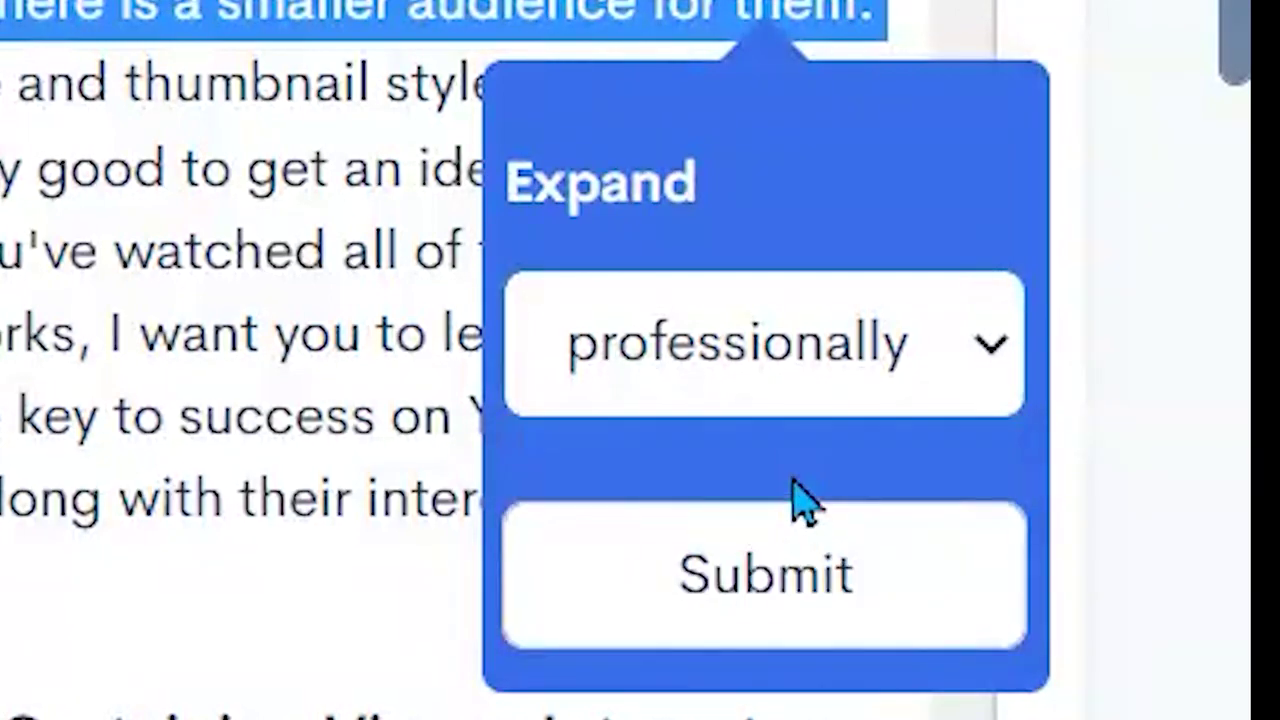
click(797, 600)
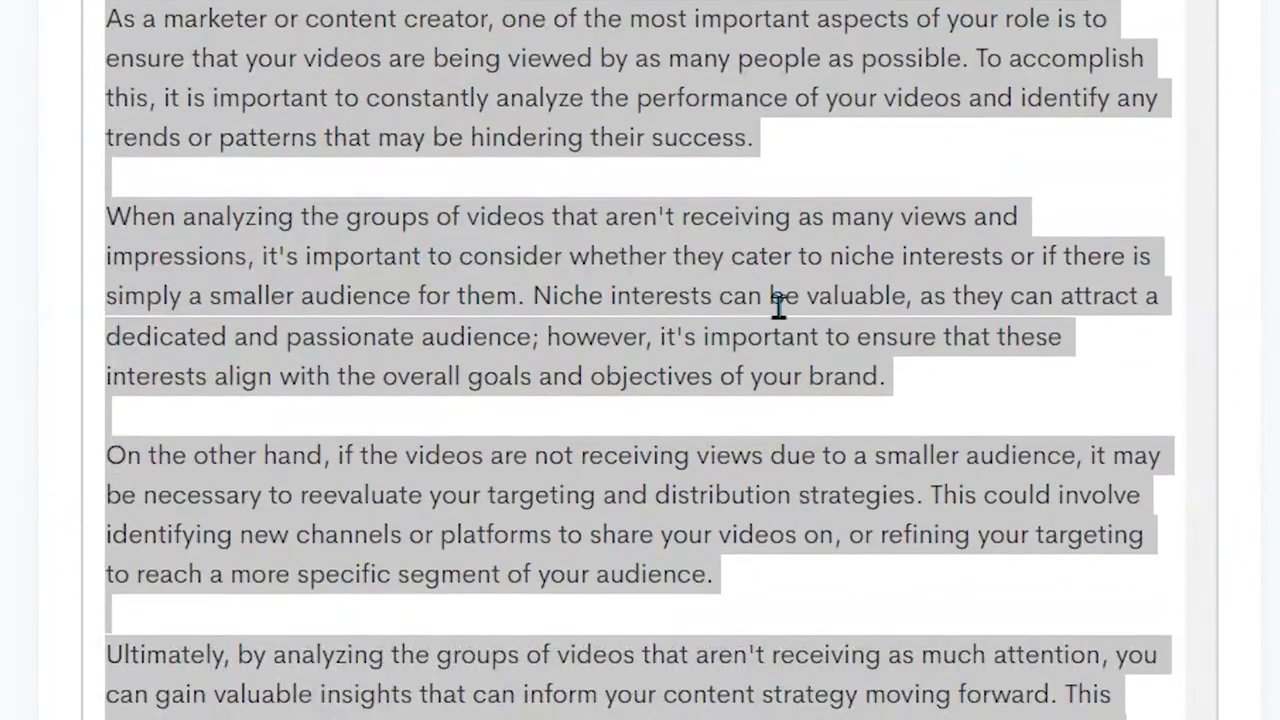
scroll(770, 300, down, 5)
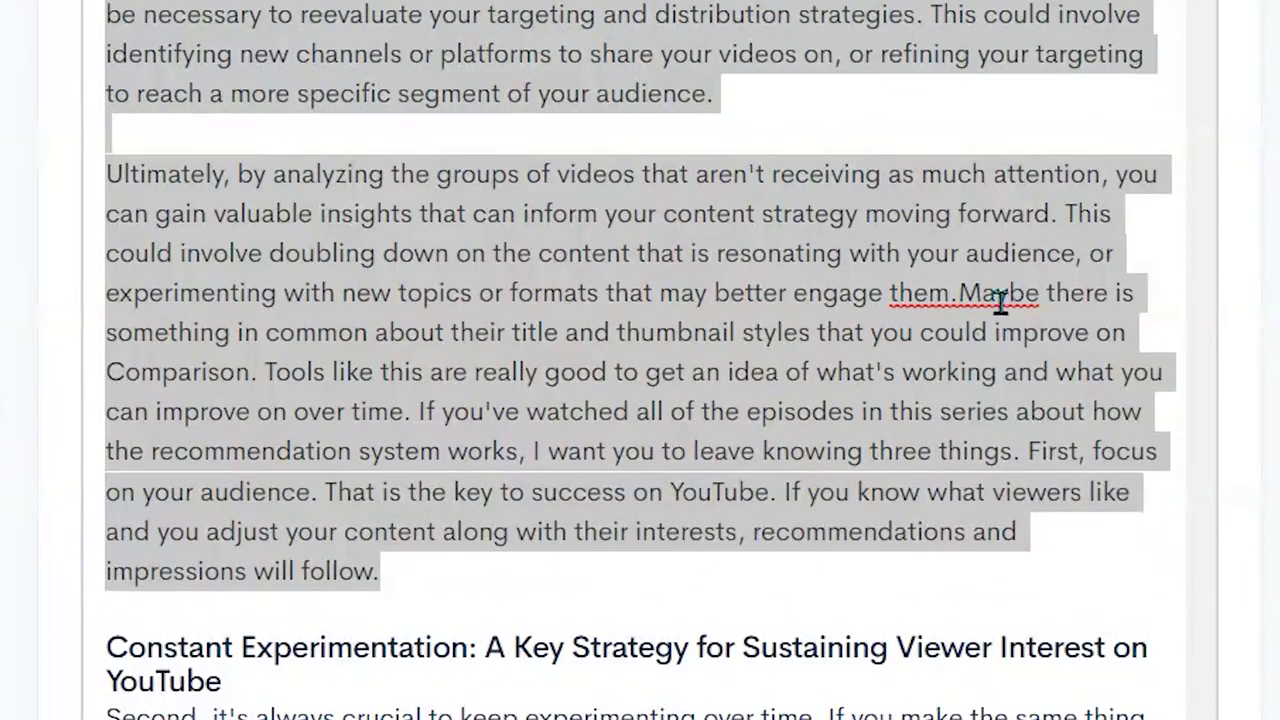
click(957, 292)
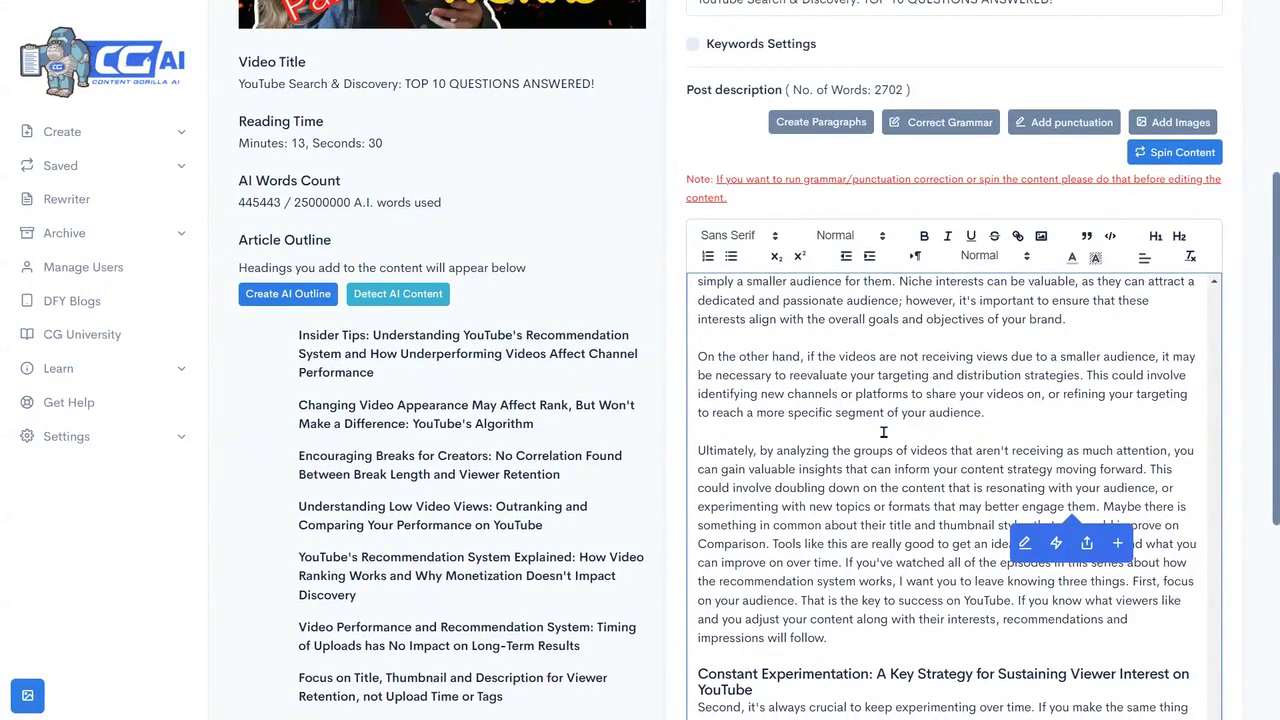
Step: Run AI content detection on the edited article
scroll(922, 493, up, 5)
scroll(450, 420, up, 2)
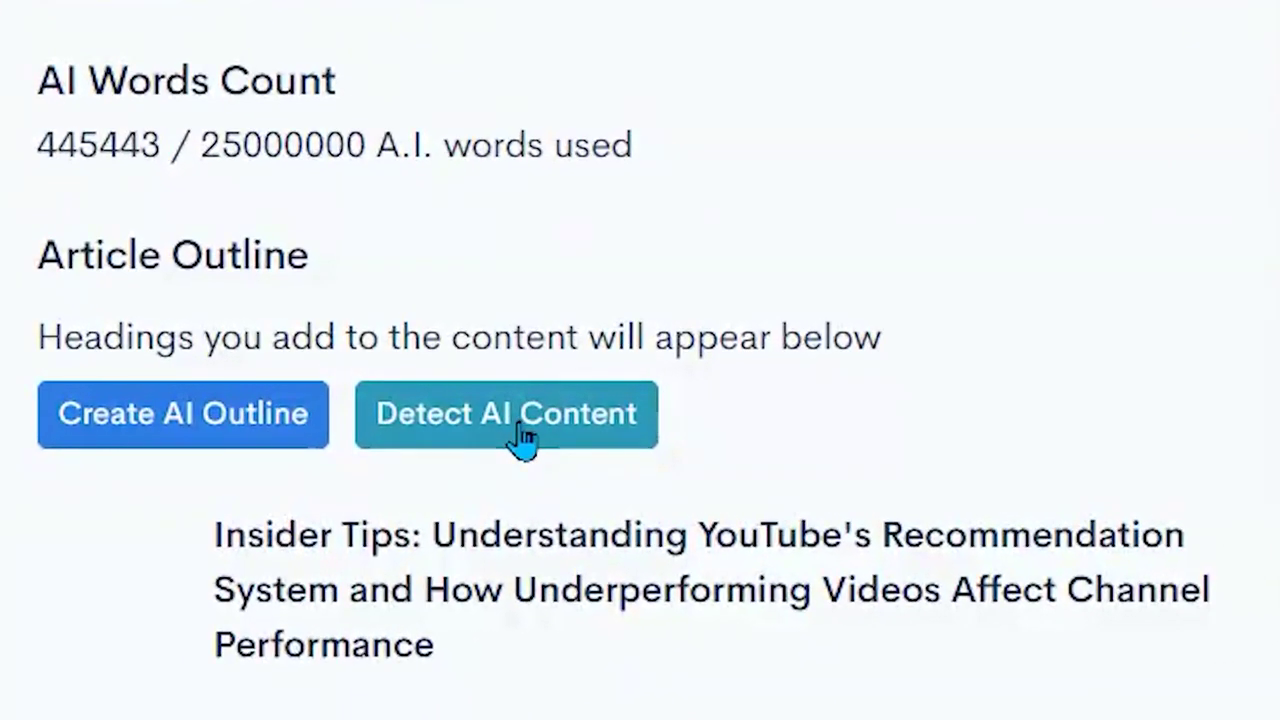
click(495, 423)
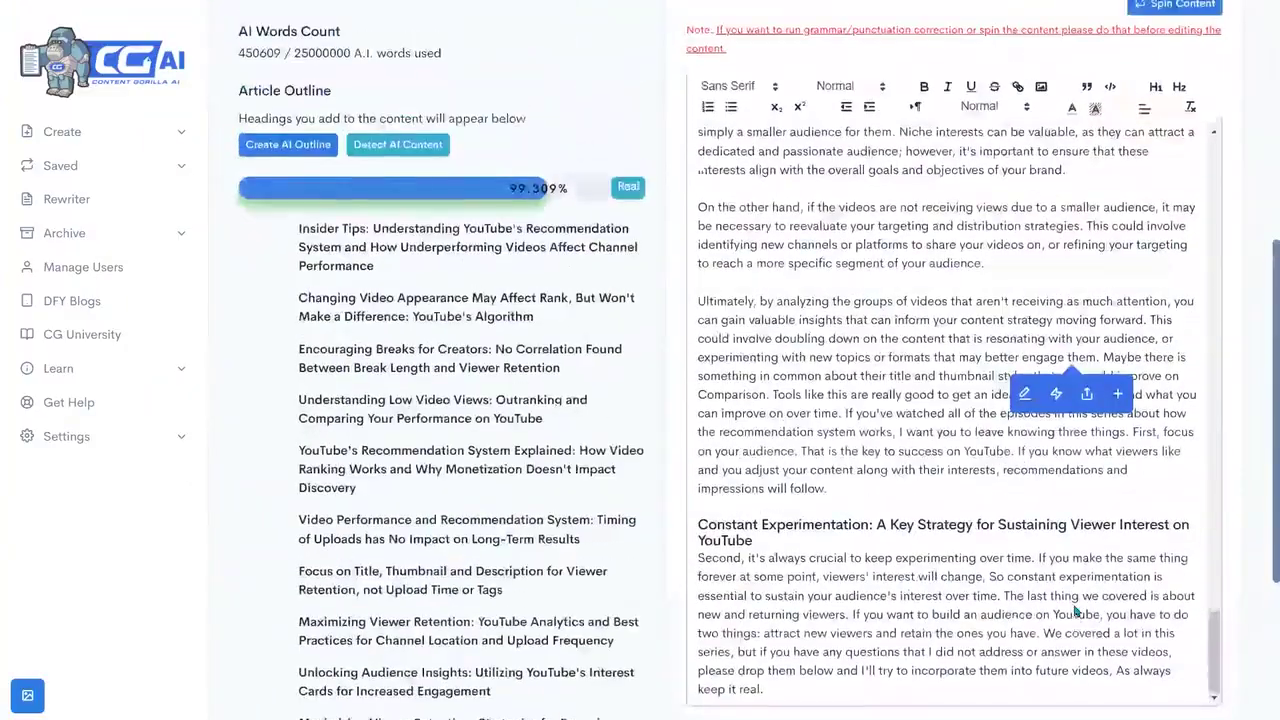
Step: Generate 3 short-form blog ideas from the article without choosing a tag, and close the results after following their progress link
scroll(855, 511, down, 3)
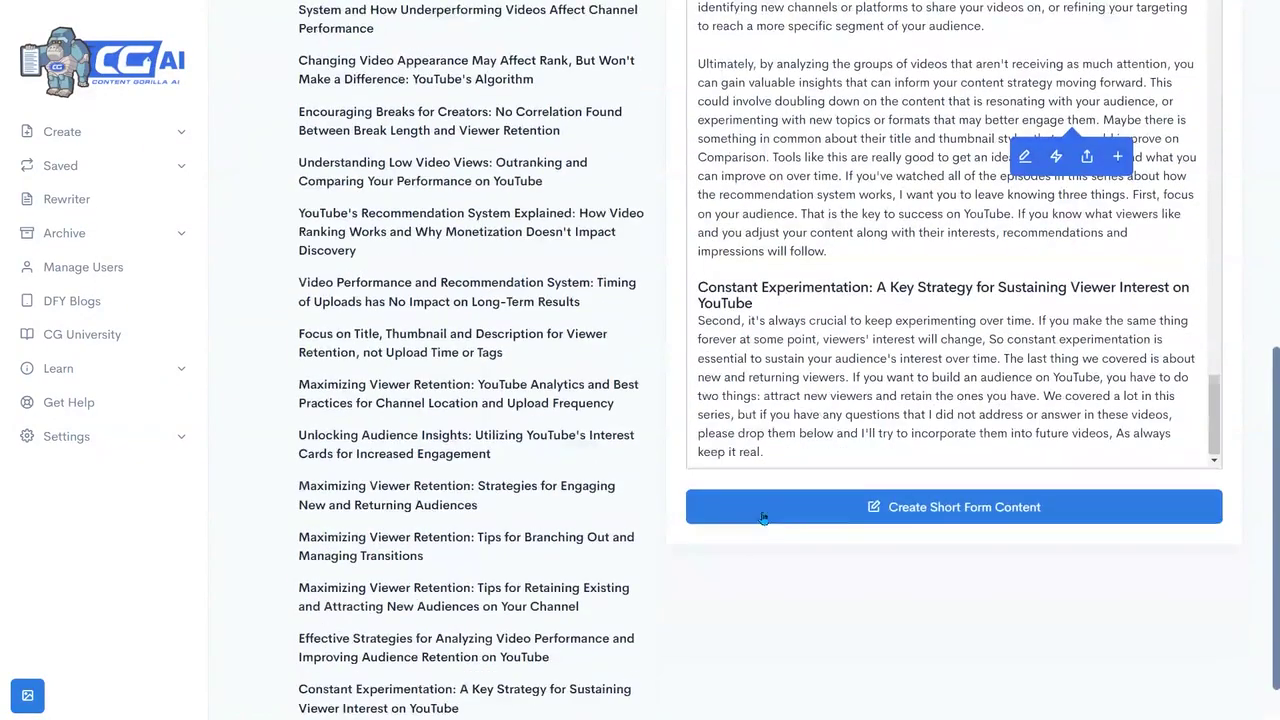
click(894, 500)
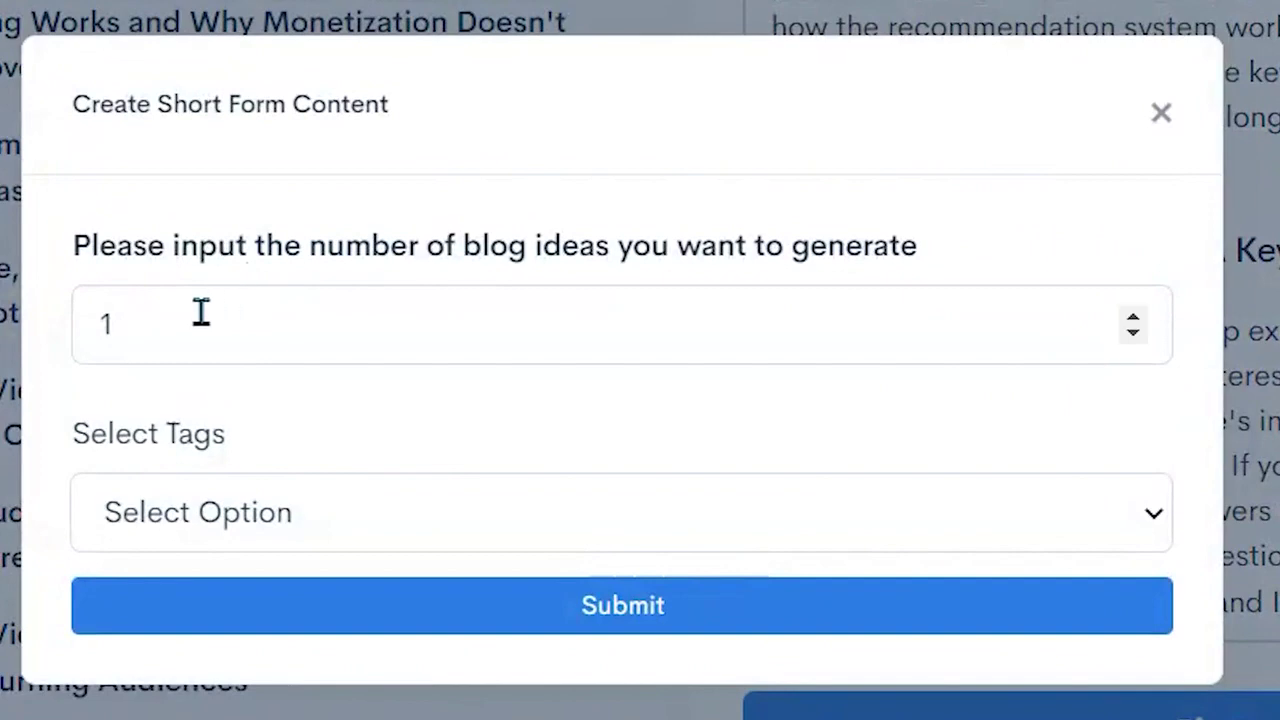
drag(201, 312, 57, 343)
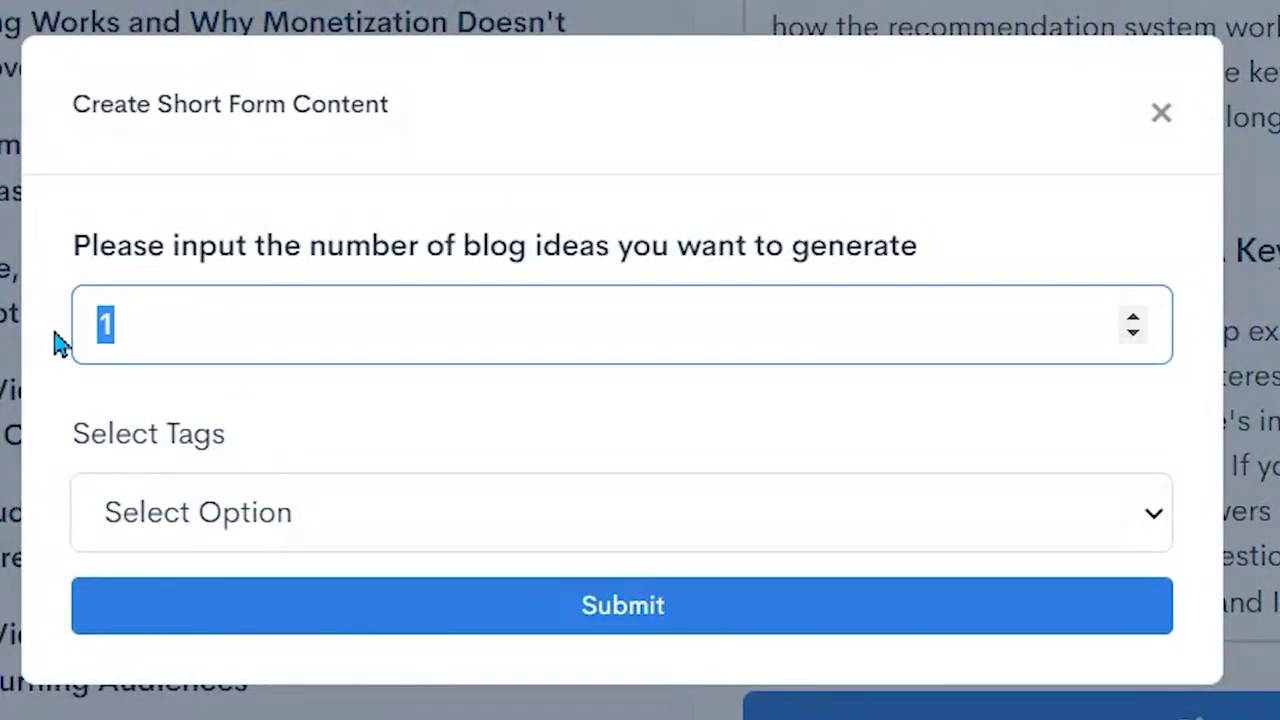
text(3)
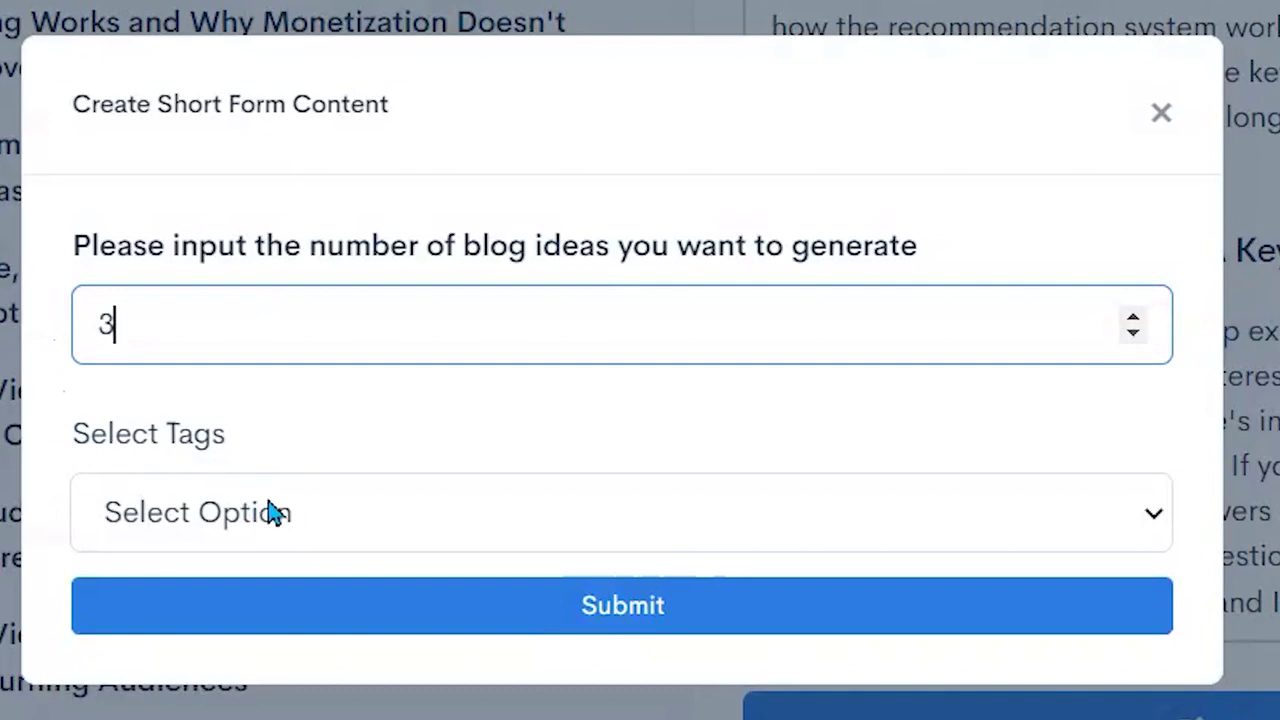
click(463, 529)
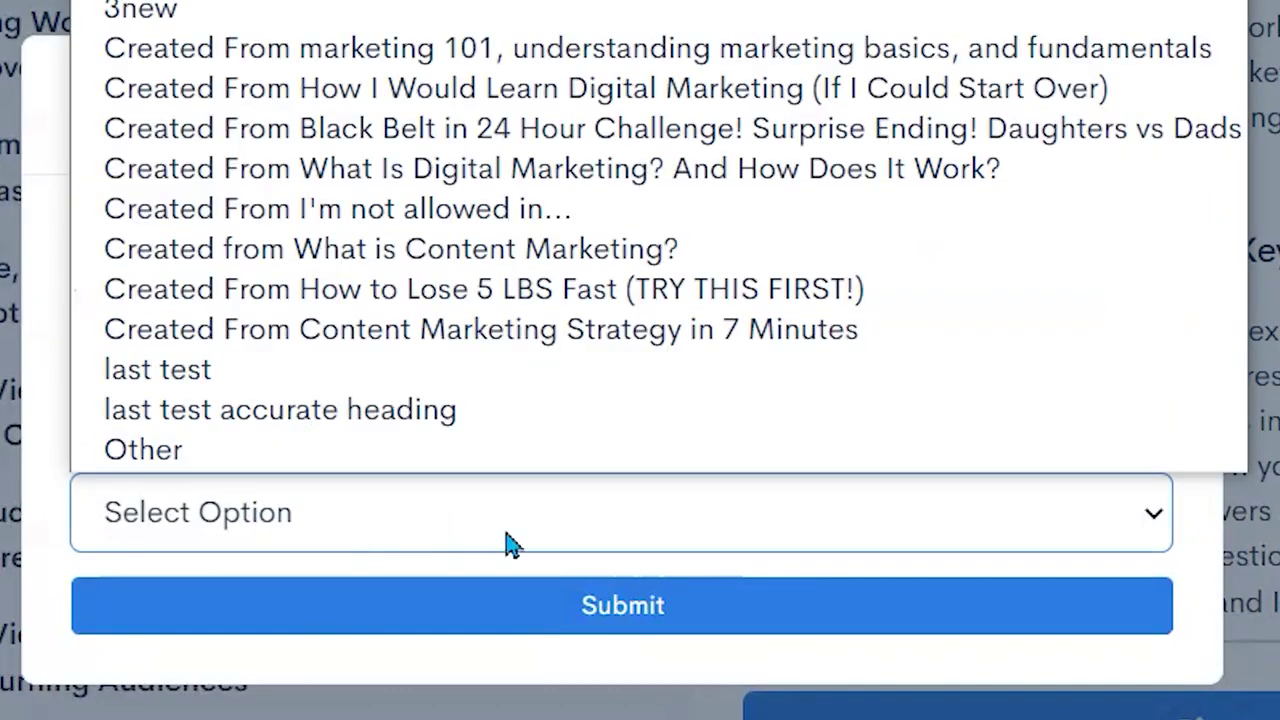
click(414, 529)
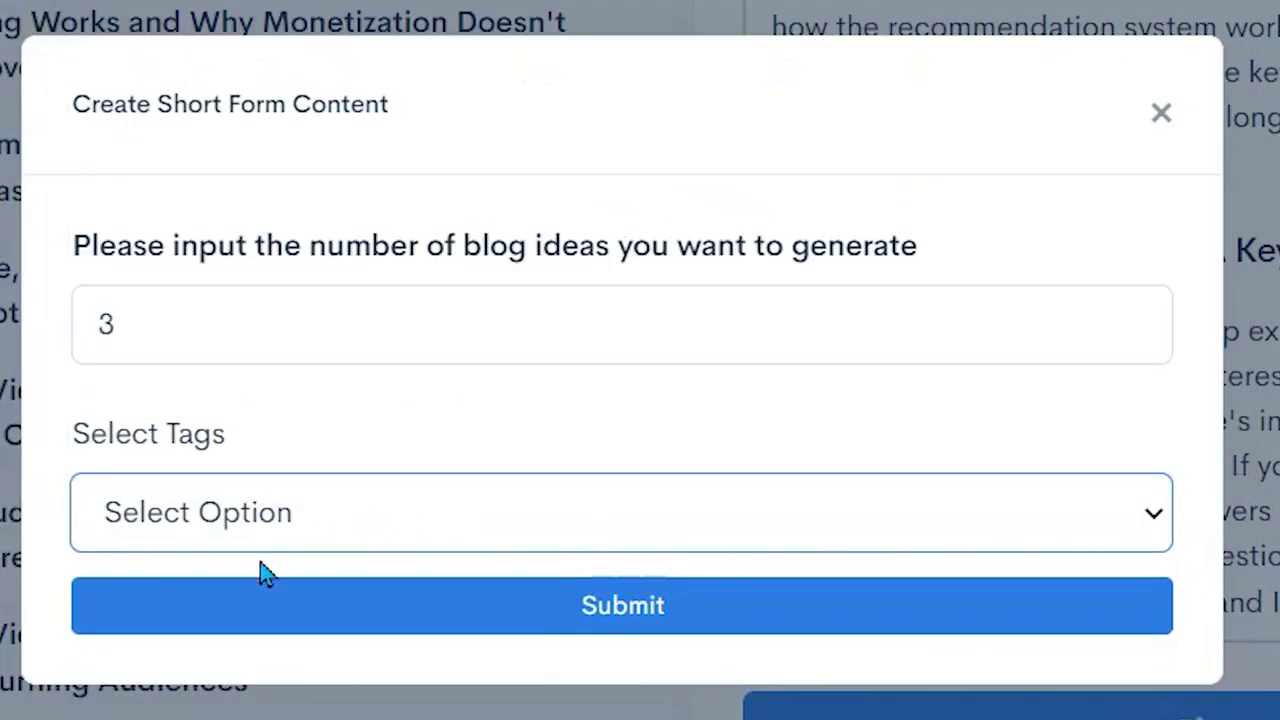
click(555, 622)
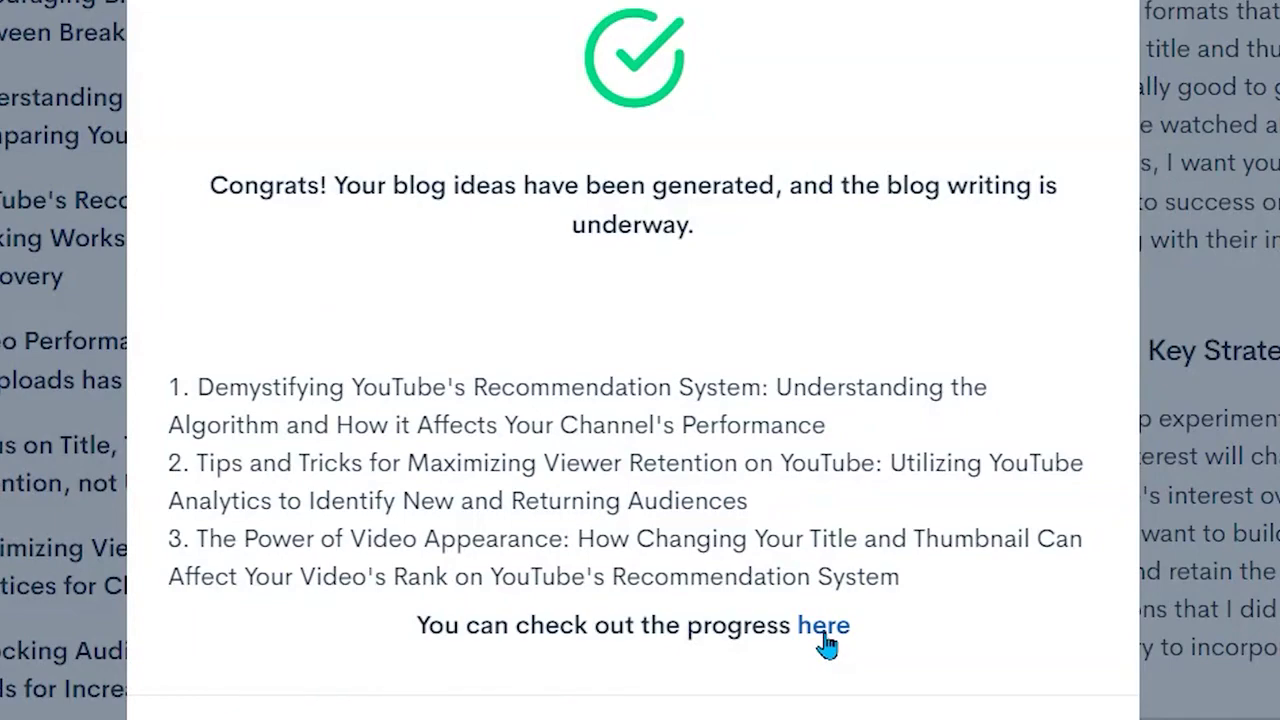
click(826, 636)
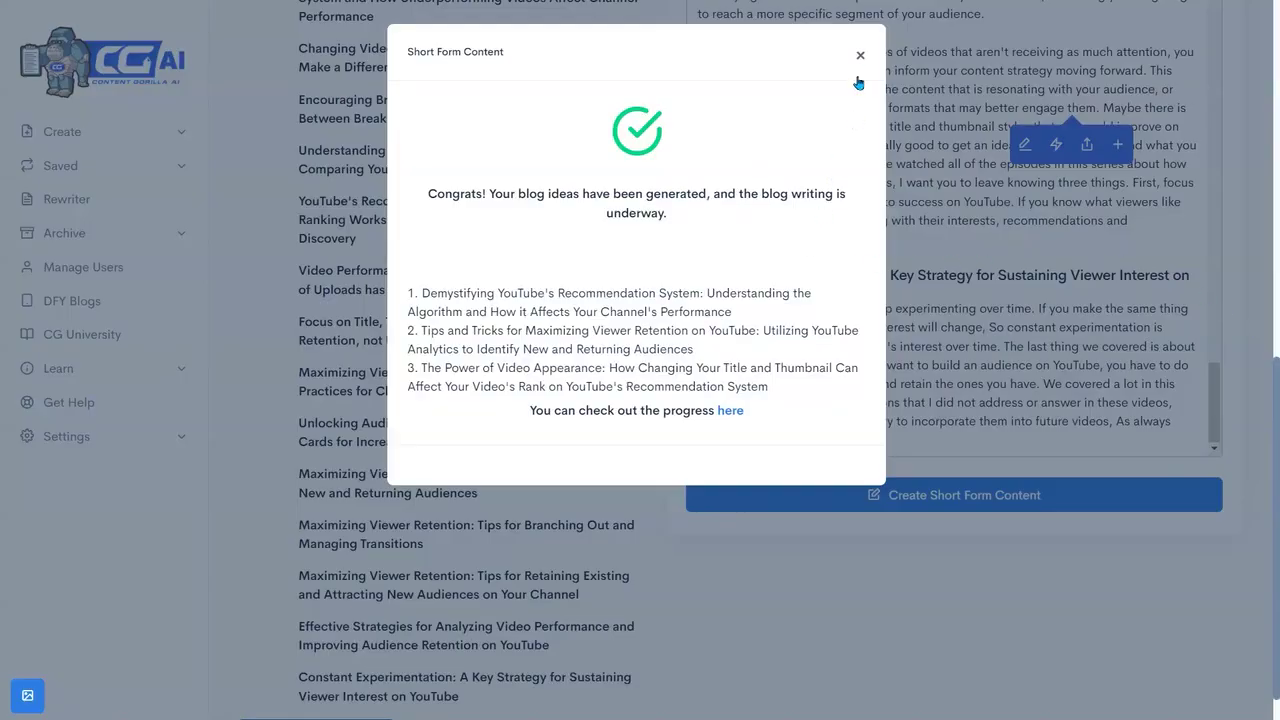
click(862, 58)
Step: Look over the keyword auto-hyperlink settings and change the featured image to the photo of a phone filming an elephant
scroll(895, 375, up, 10)
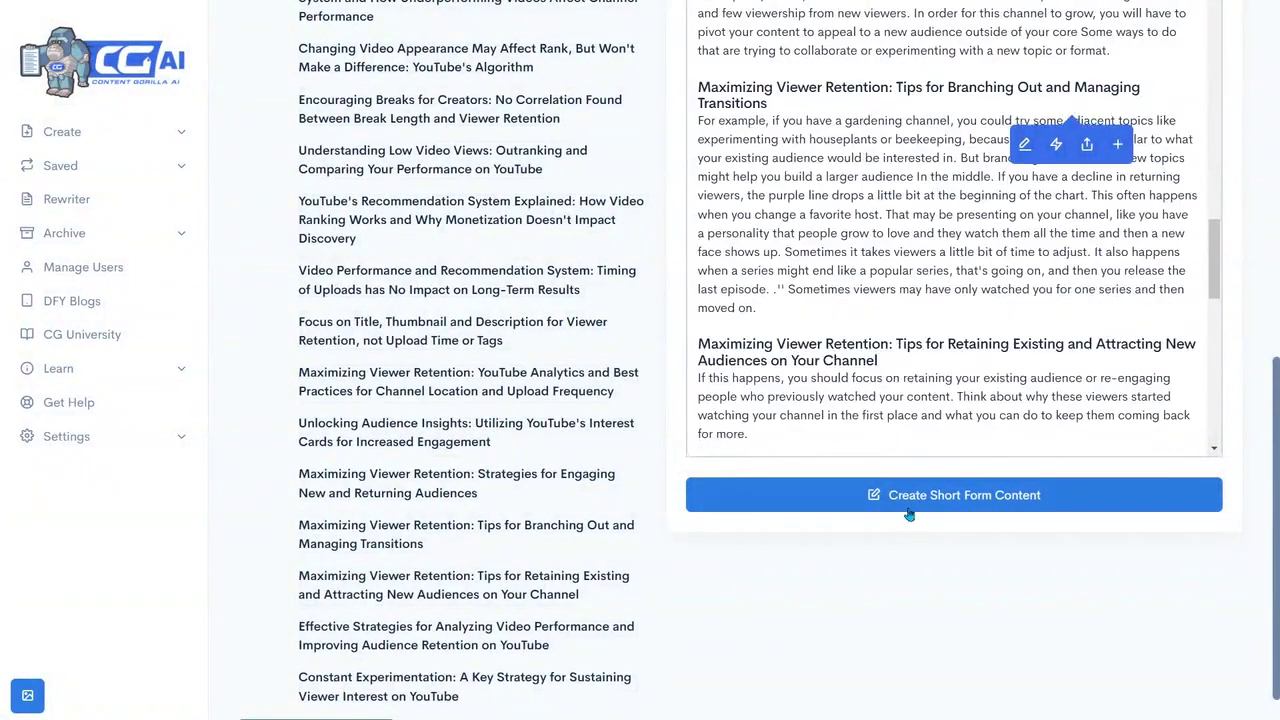
scroll(1255, 606, up, 15)
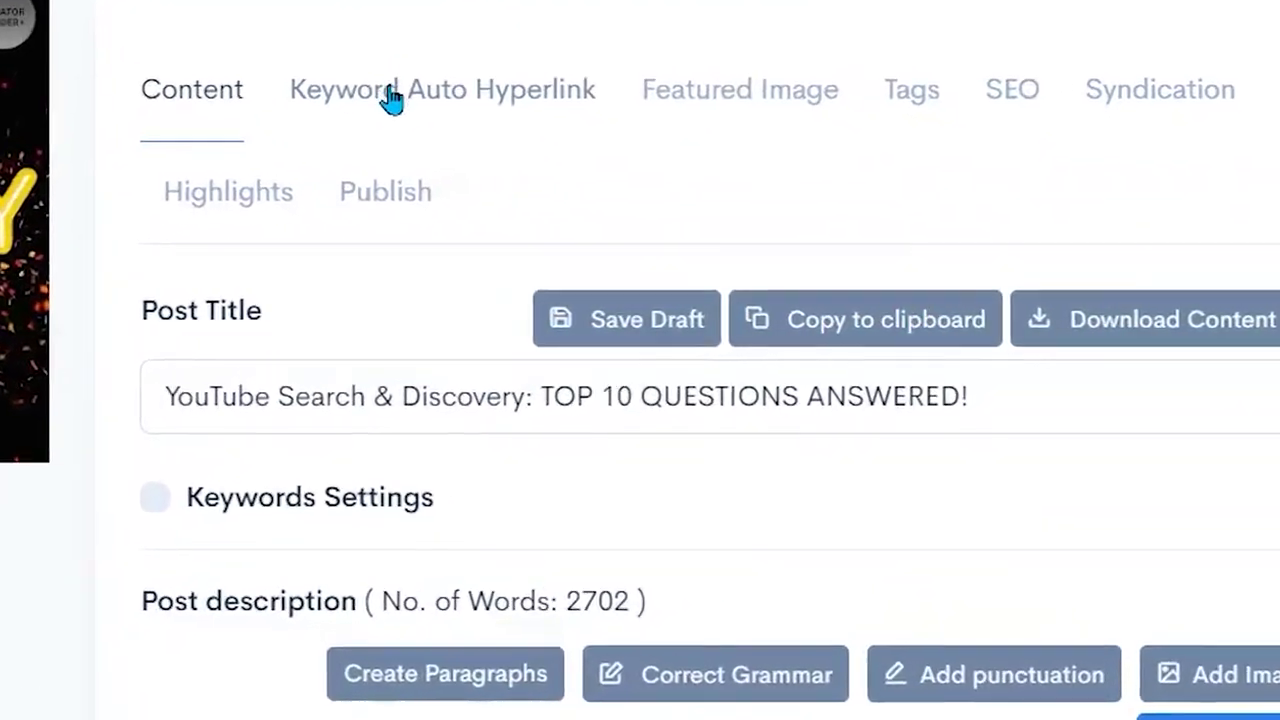
click(390, 97)
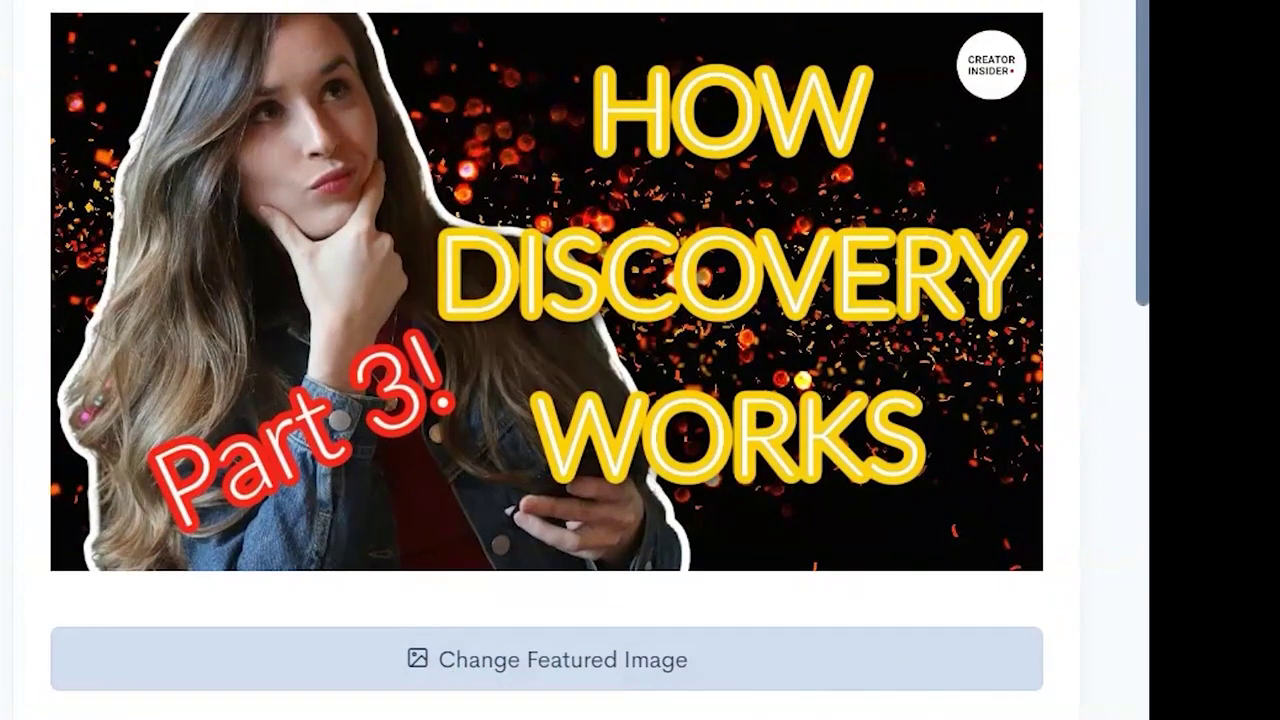
click(547, 659)
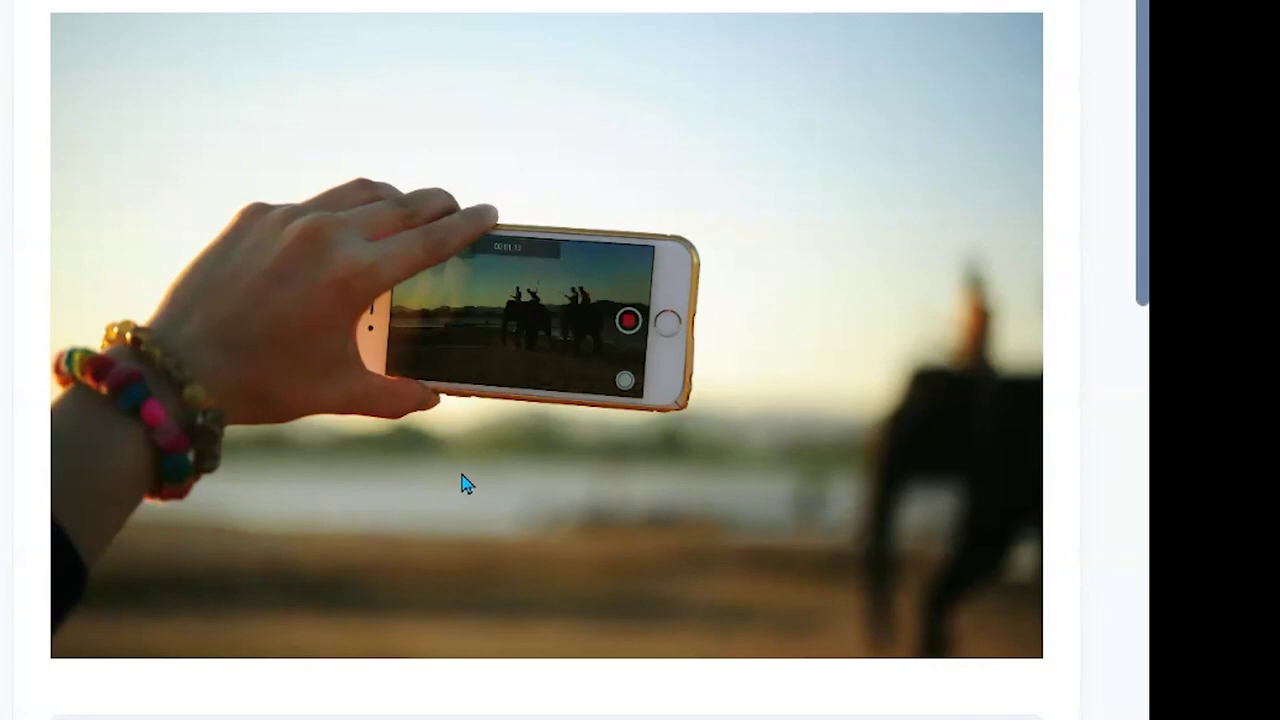
Step: Add "content" and "youtube" to the end of the post's tags
click(689, 91)
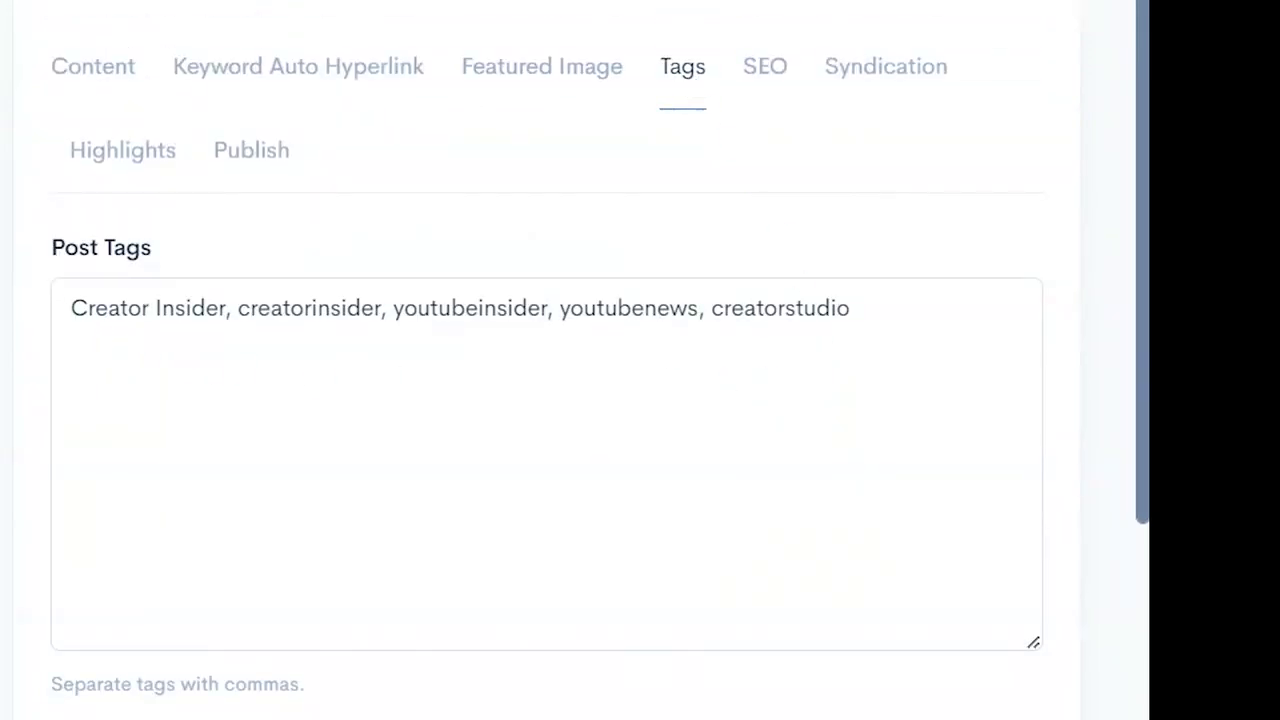
click(924, 309)
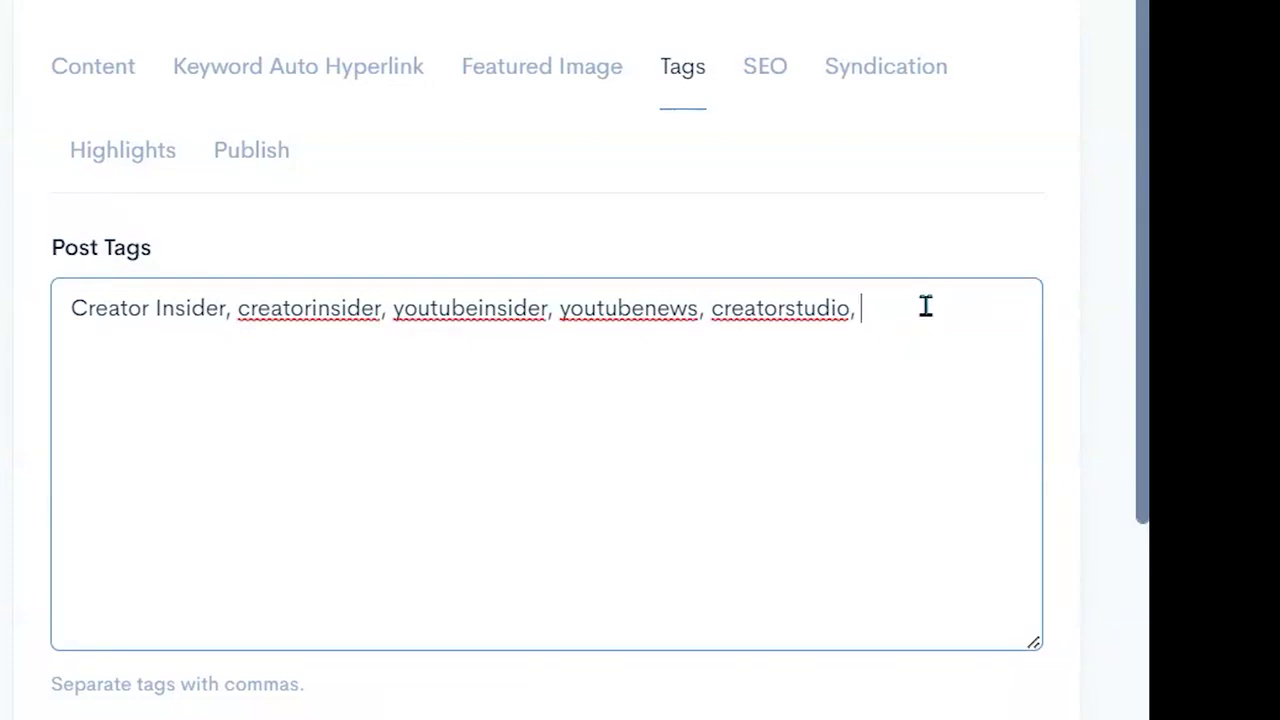
text(content, youtube)
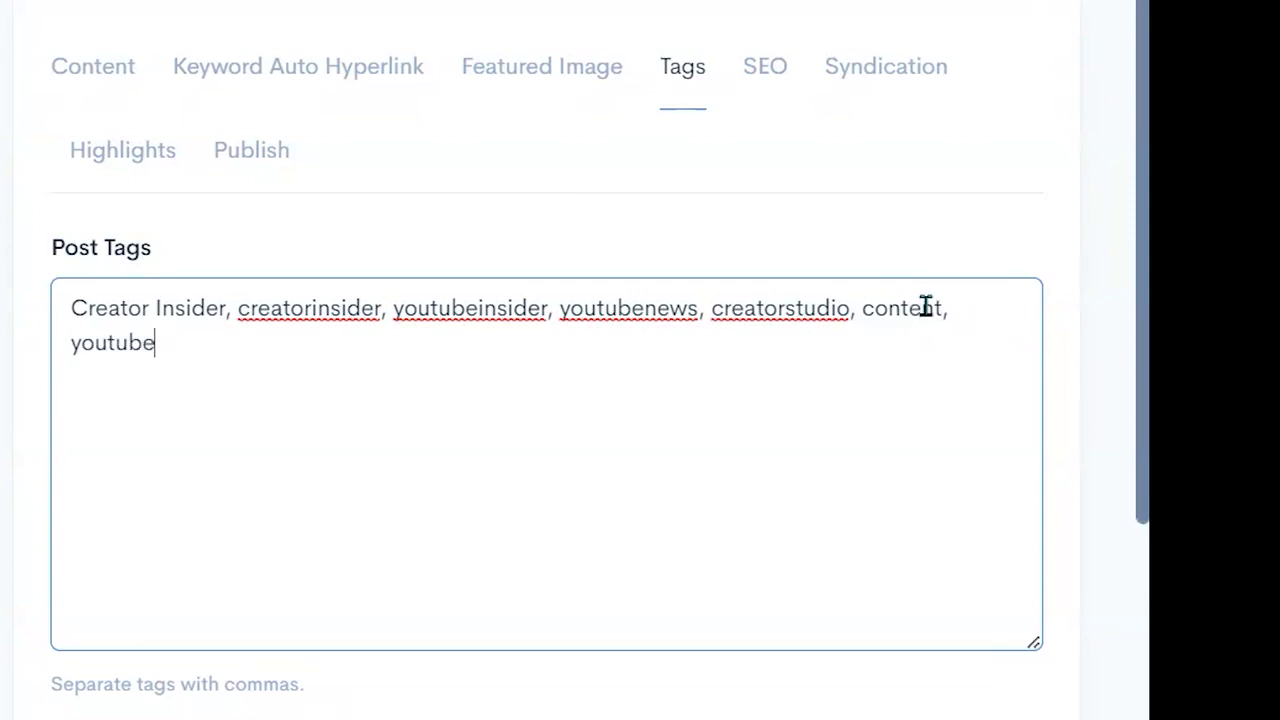
Step: Look over the post's SEO settings and its social syndication options
click(765, 78)
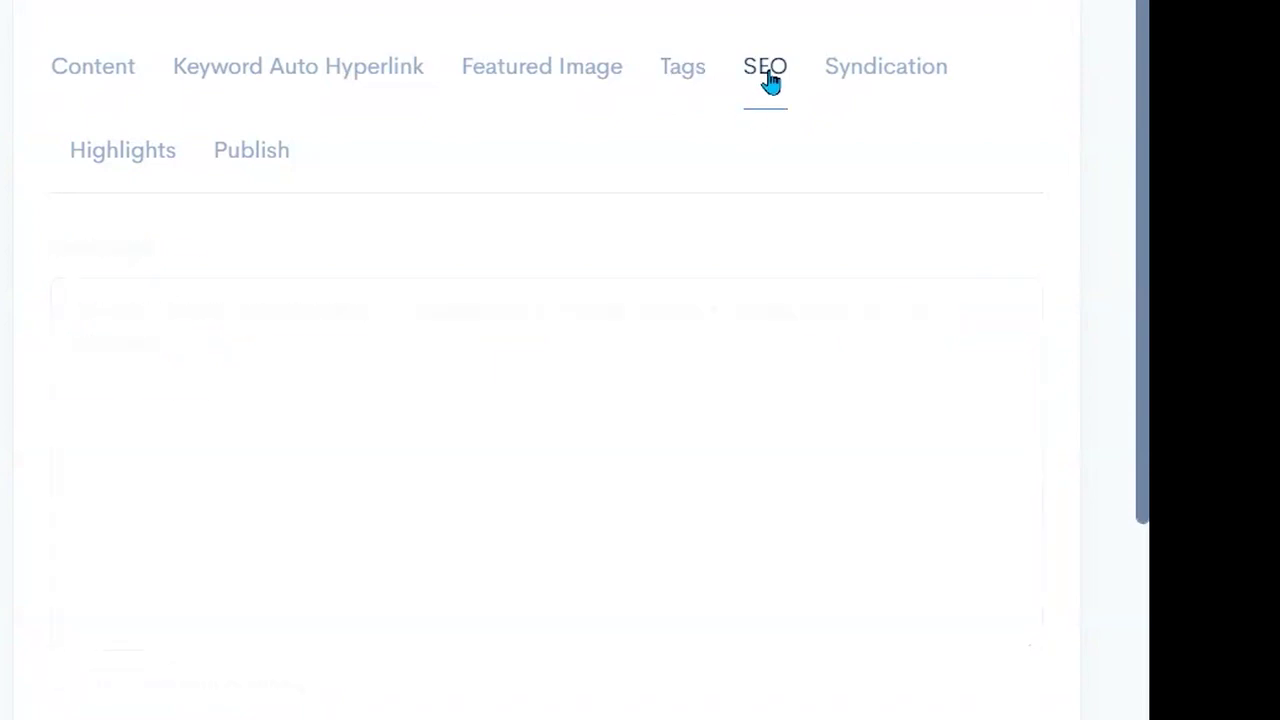
click(874, 80)
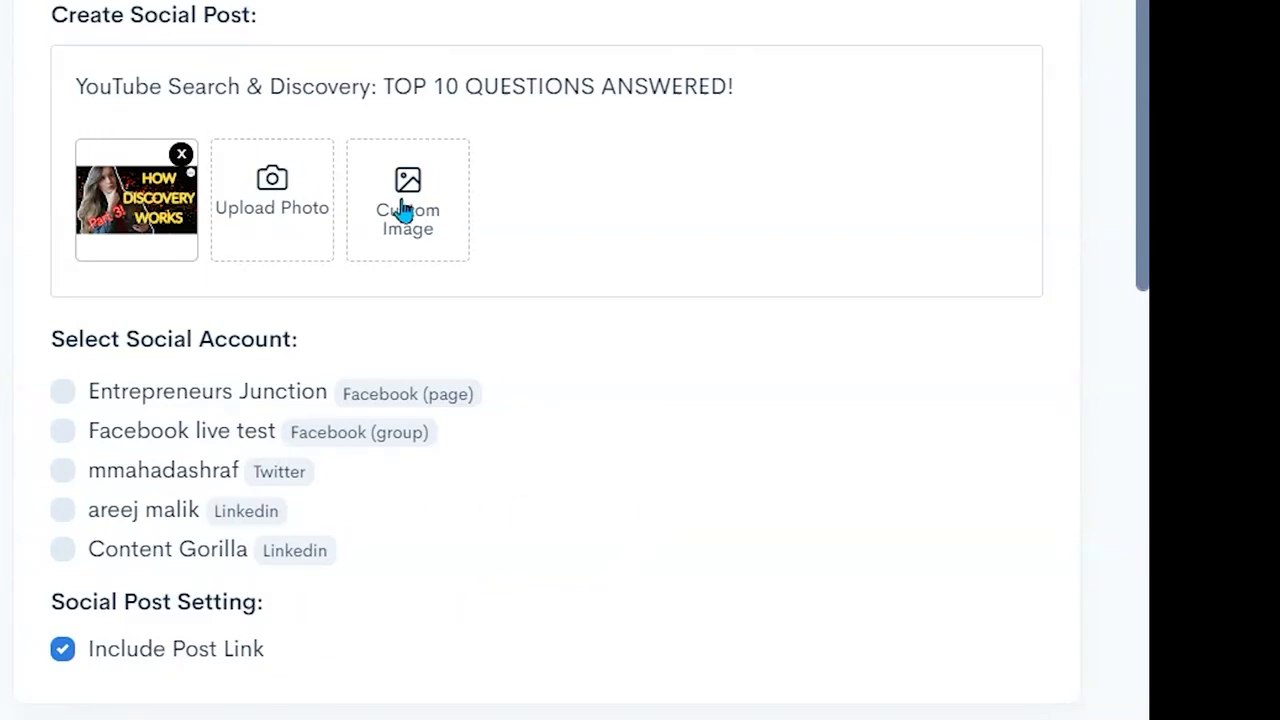
Step: Generate the content highlights and review the meta description, content summary and Facebook, Twitter and LinkedIn posts
click(112, 120)
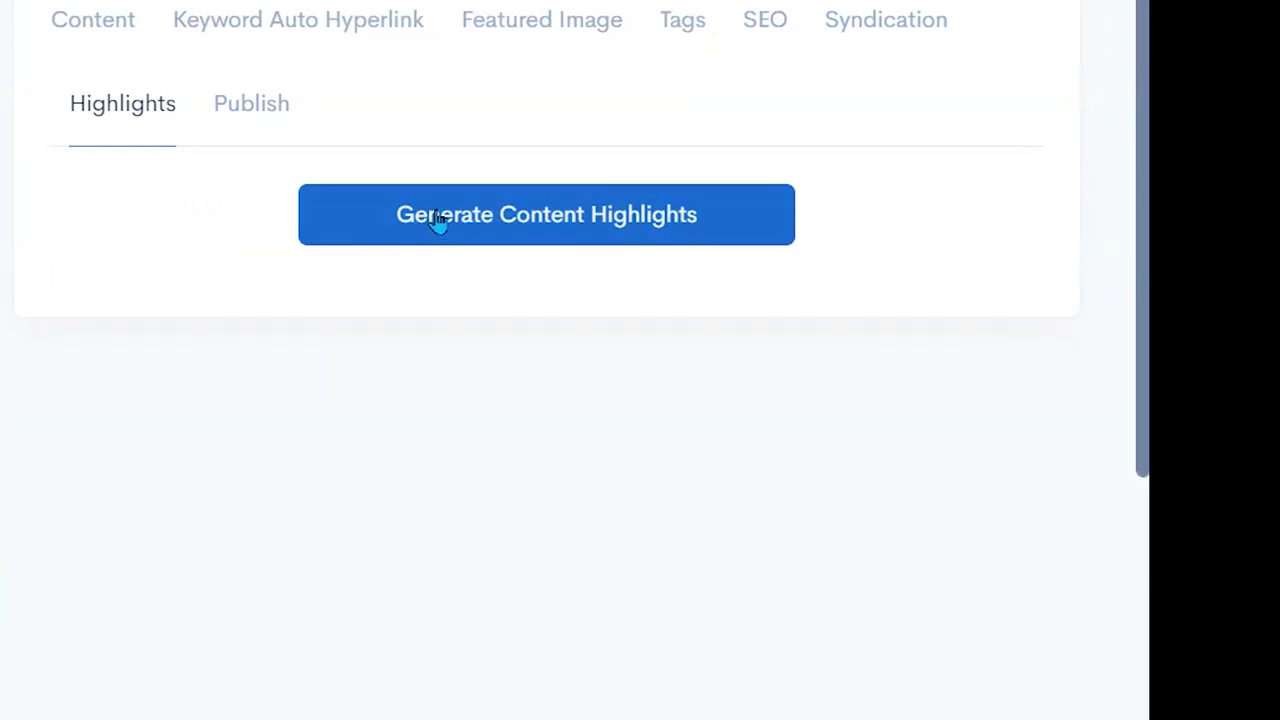
click(737, 229)
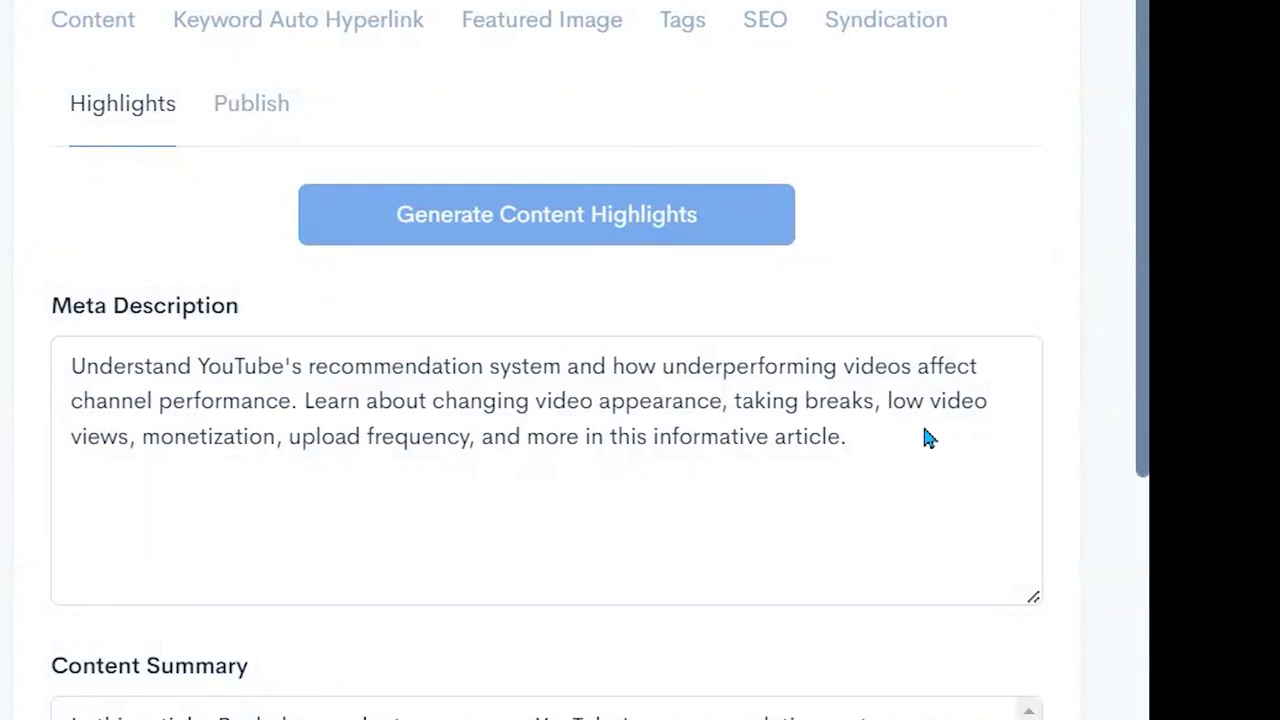
scroll(921, 430, down, 5)
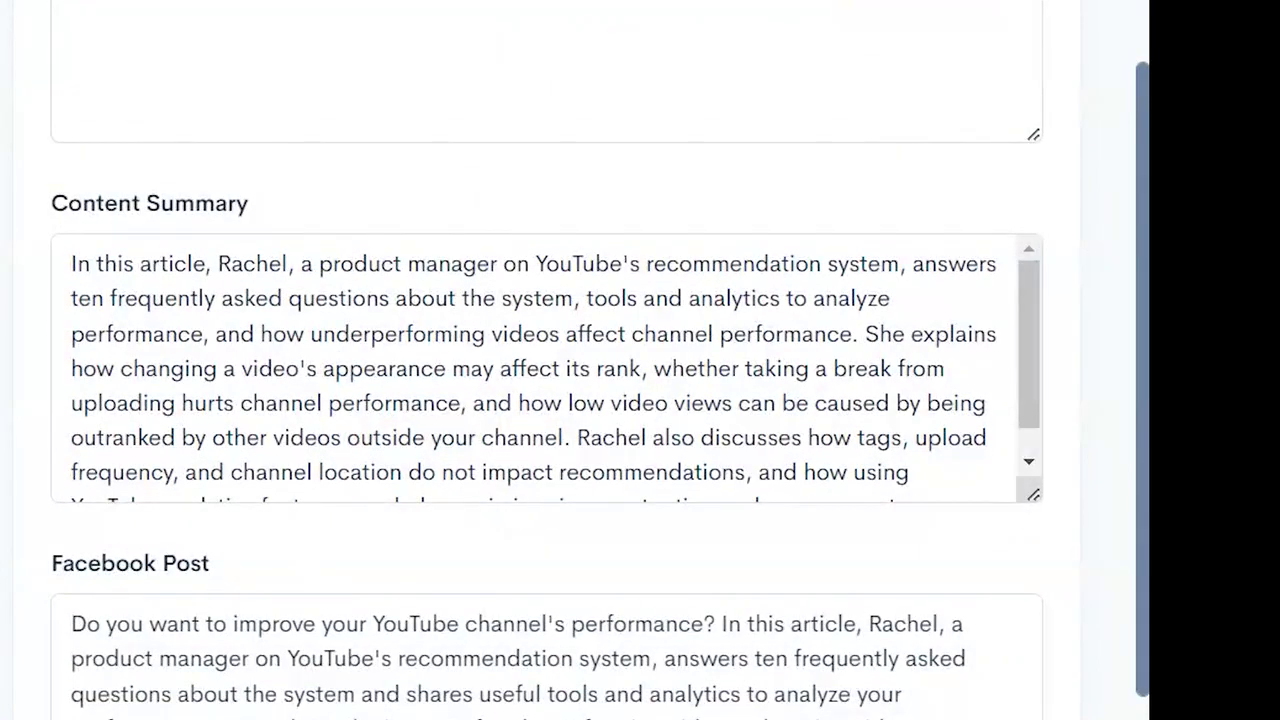
triple_click(80, 648)
scroll(80, 648, down, 3)
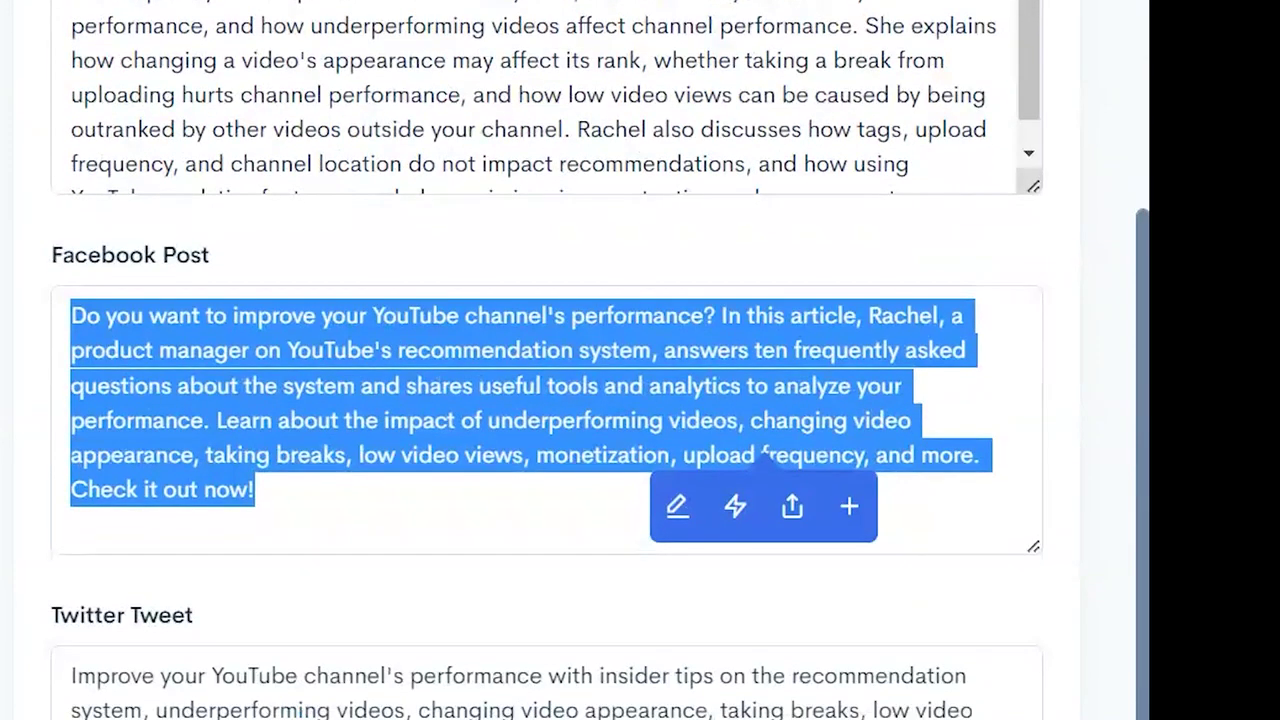
scroll(546, 400, down, 5)
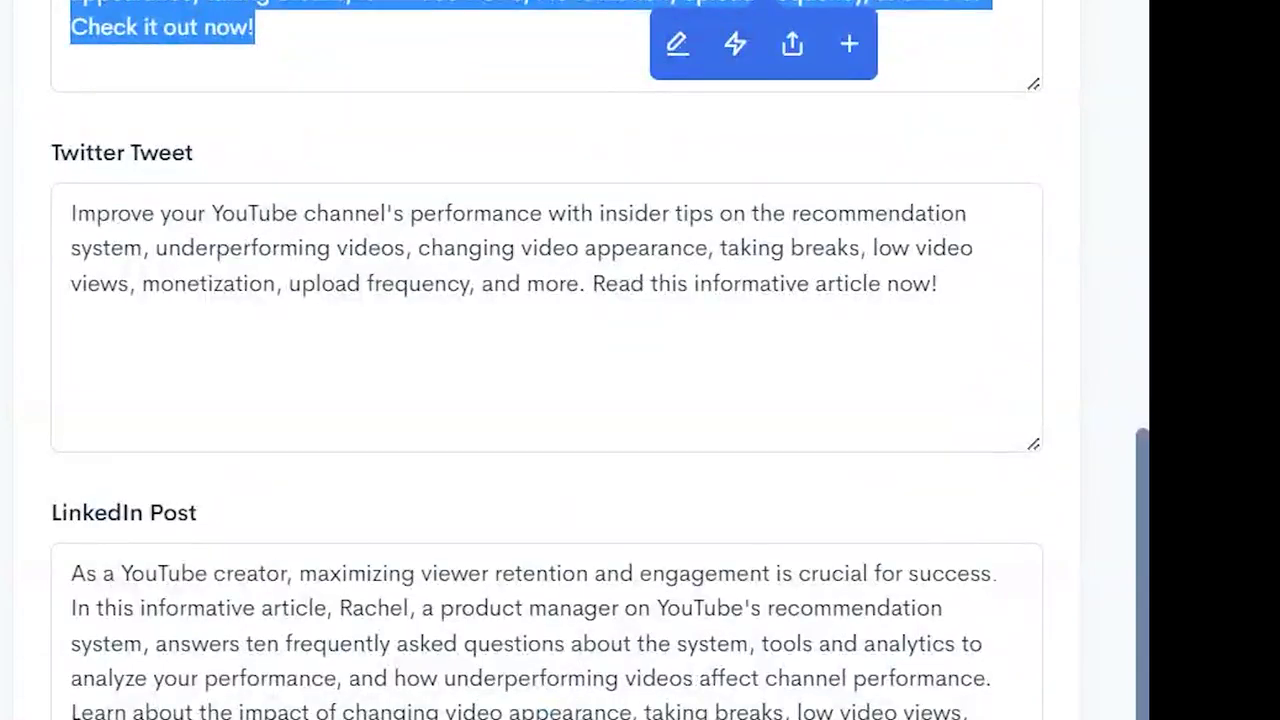
scroll(620, 500, up, 12)
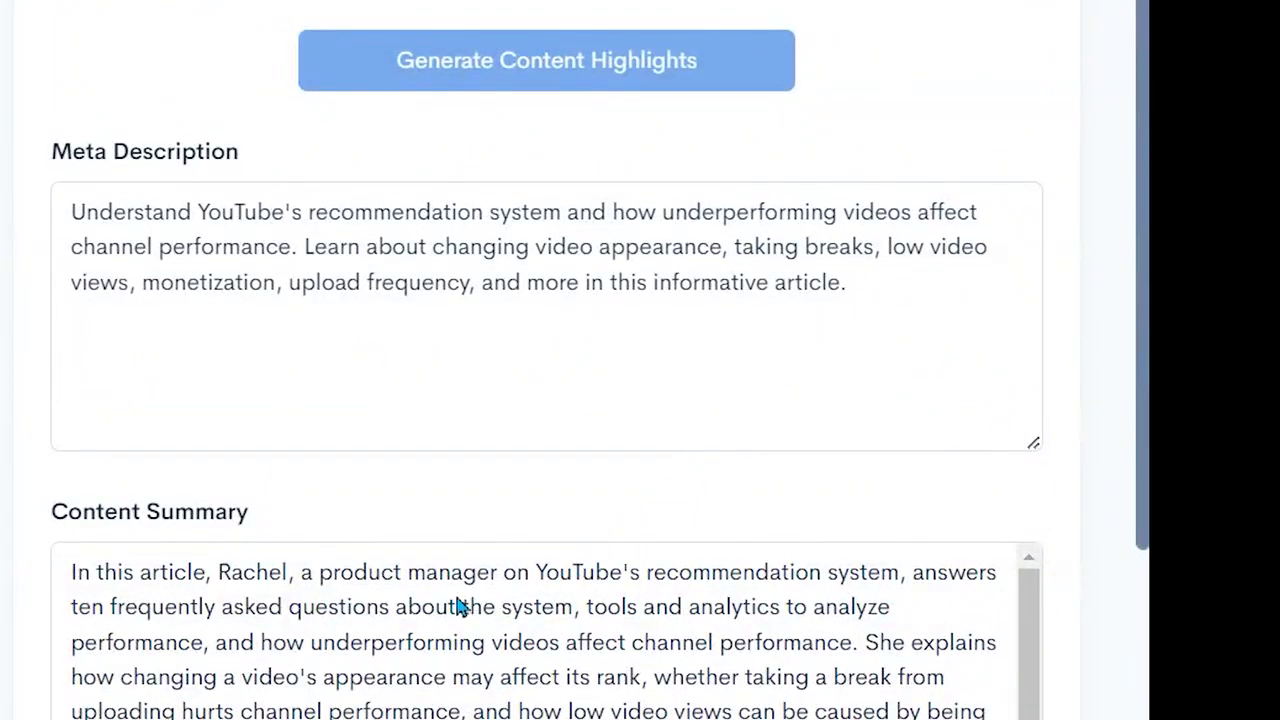
scroll(646, 418, up, 3)
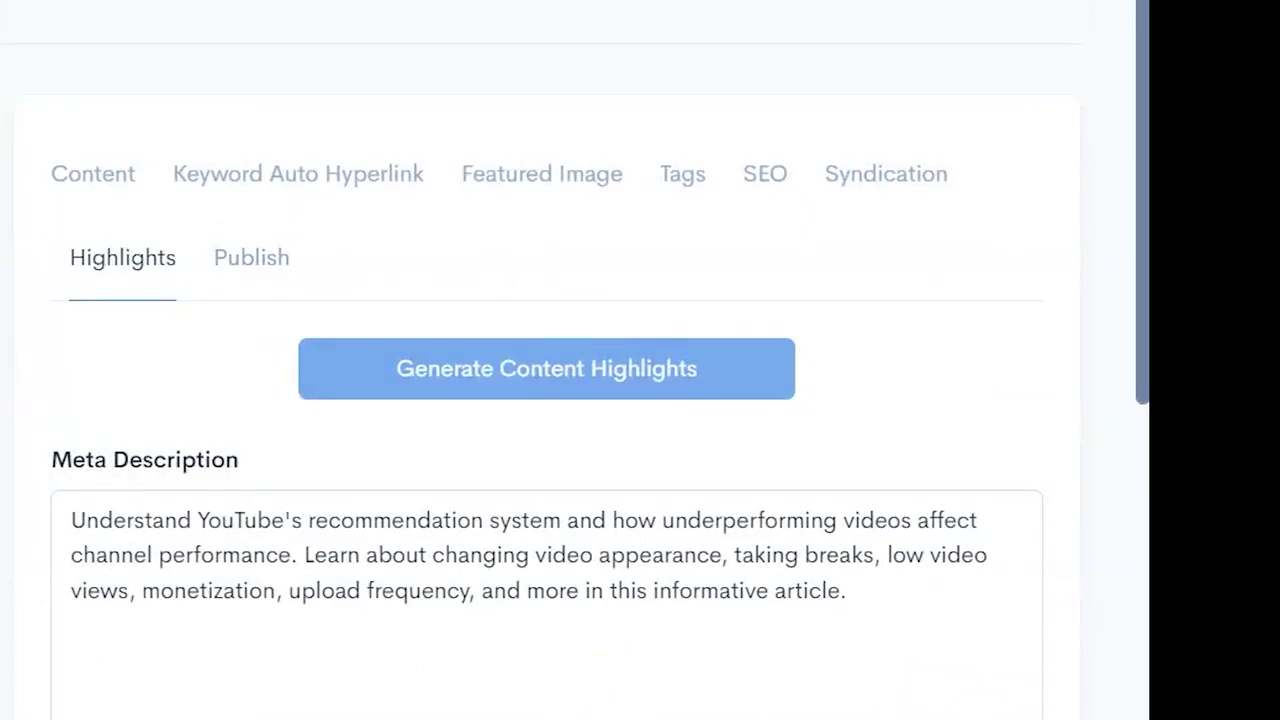
Step: Publish the post with its featured image to the Assist To Prosper website
click(263, 265)
scroll(528, 430, down, 1)
scroll(317, 297, down, 3)
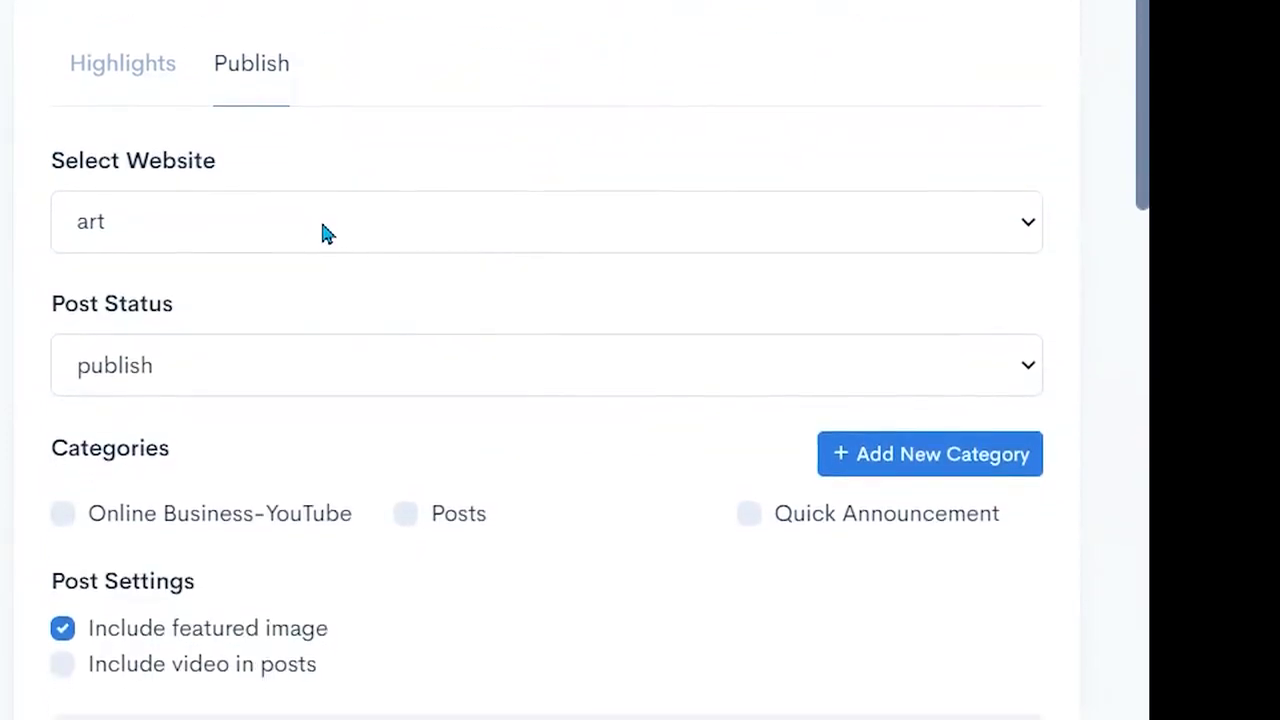
click(323, 177)
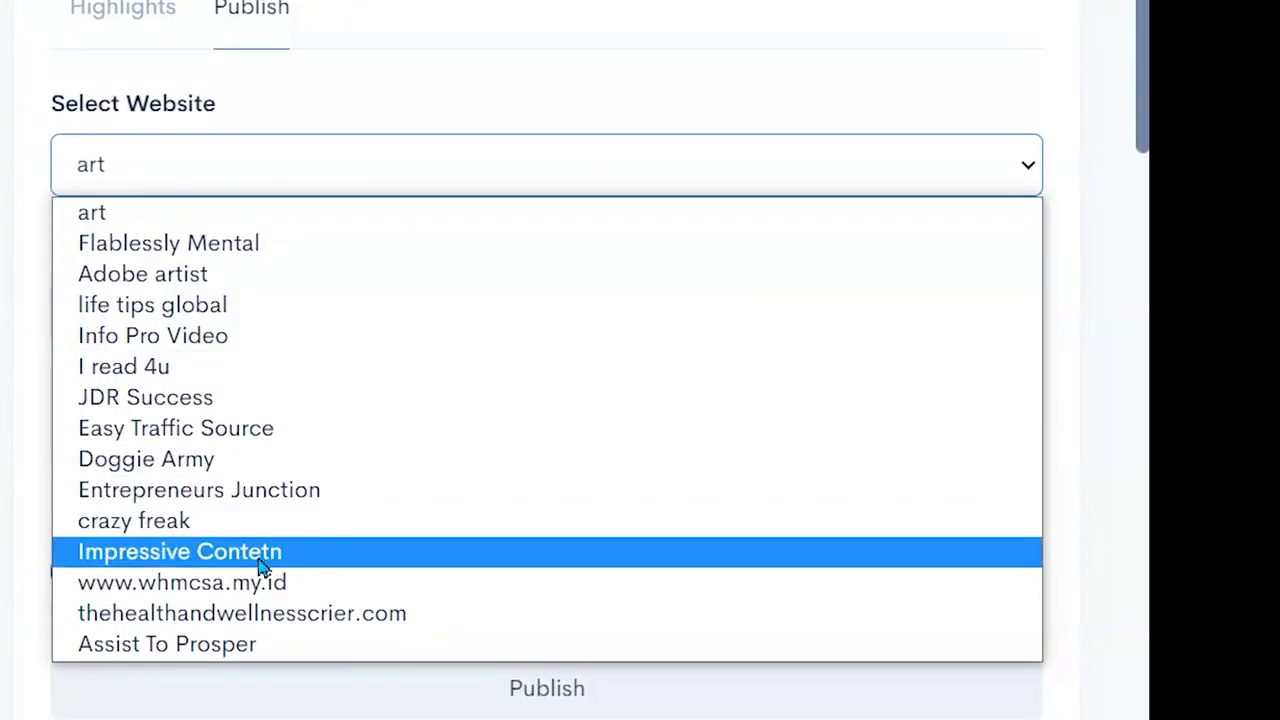
click(255, 645)
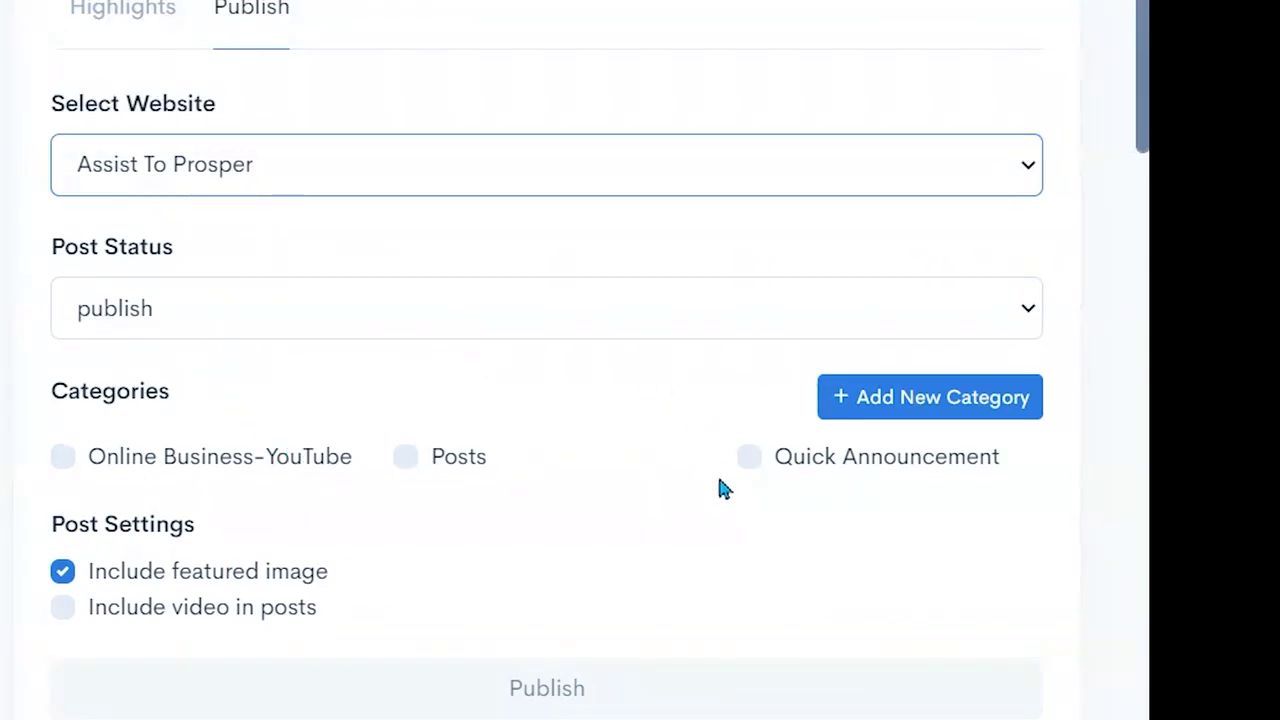
click(424, 474)
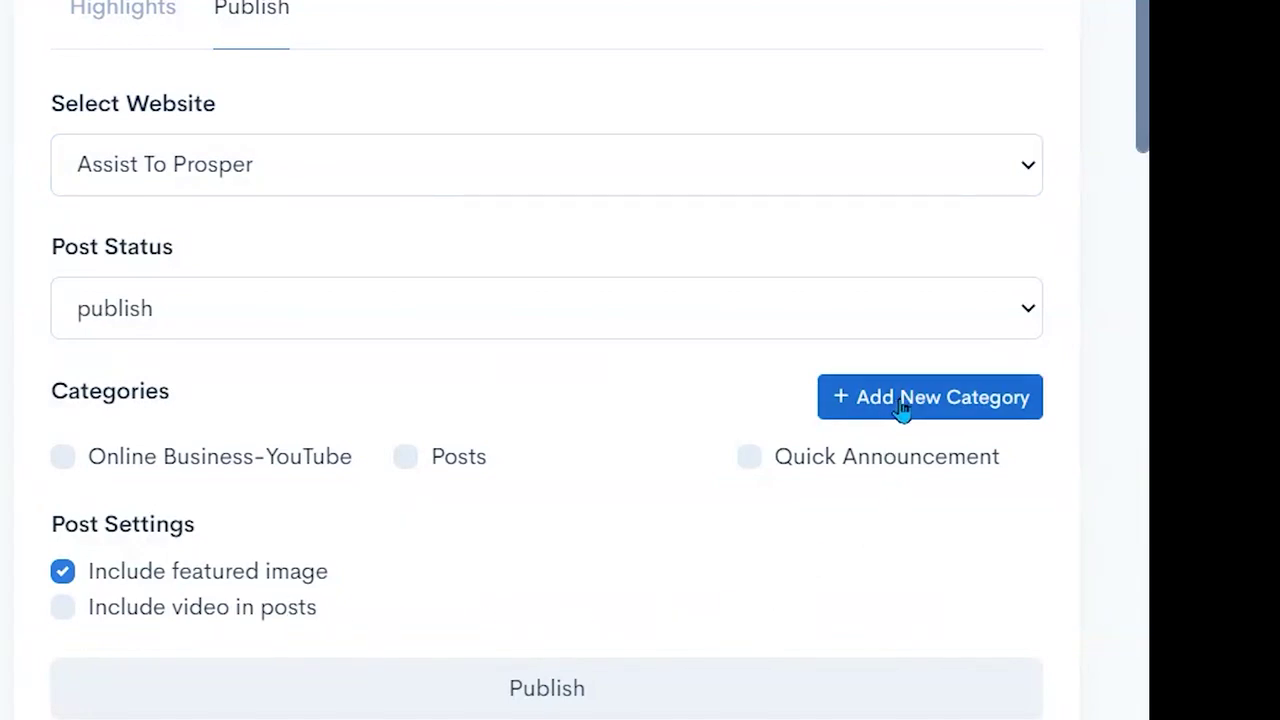
click(634, 690)
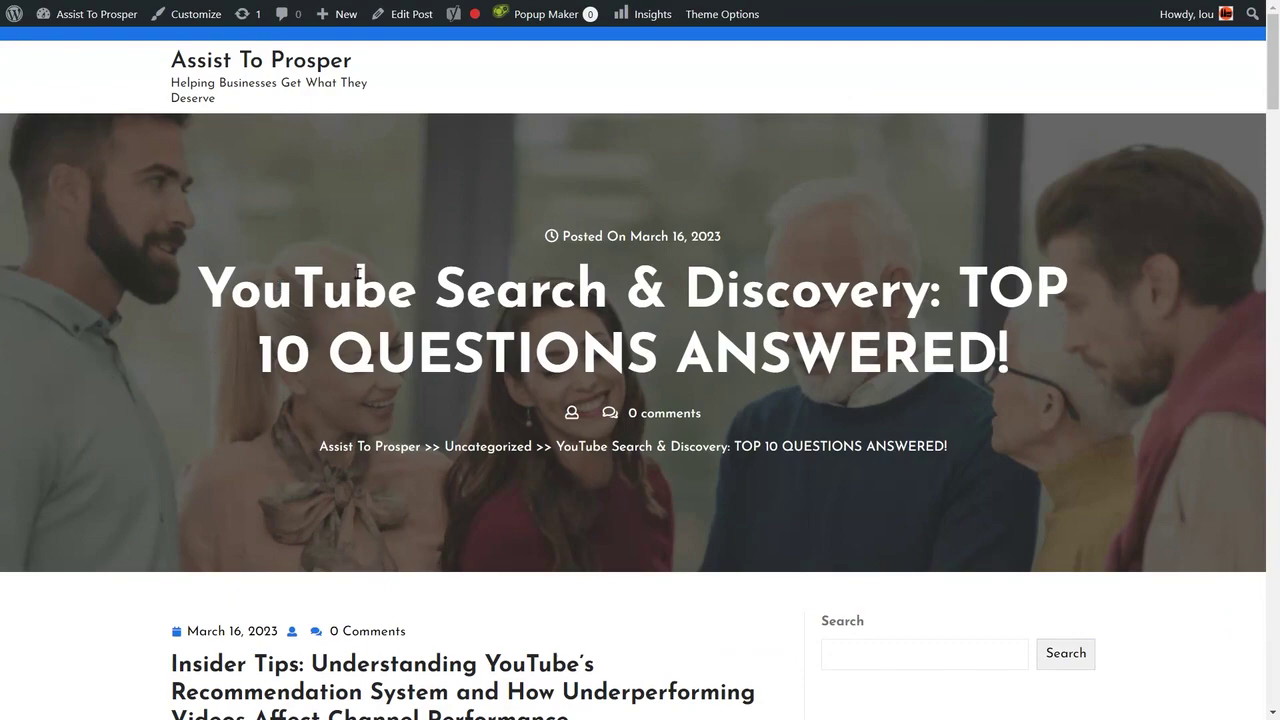
Step: Review the published article on the Assist To Prosper site, including its title, section headings and body text
drag(208, 270, 540, 236)
scroll(283, 302, down, 4)
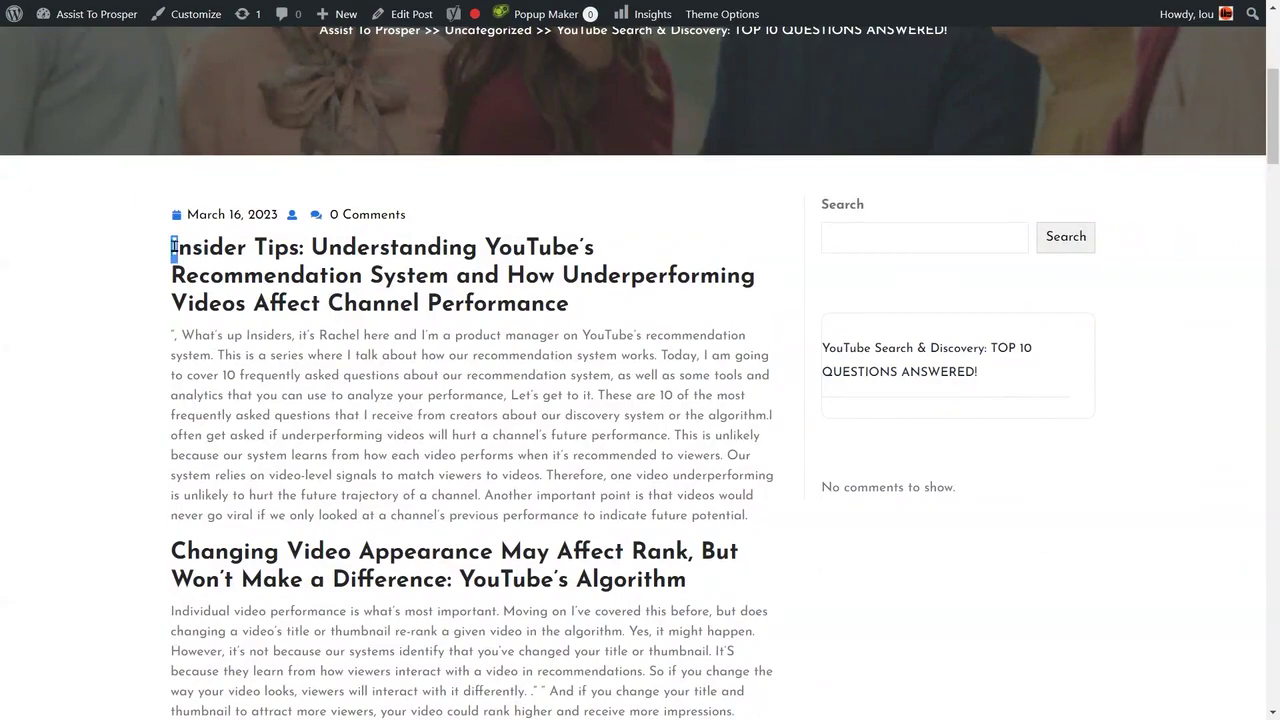
drag(172, 247, 590, 300)
scroll(625, 393, down, 2)
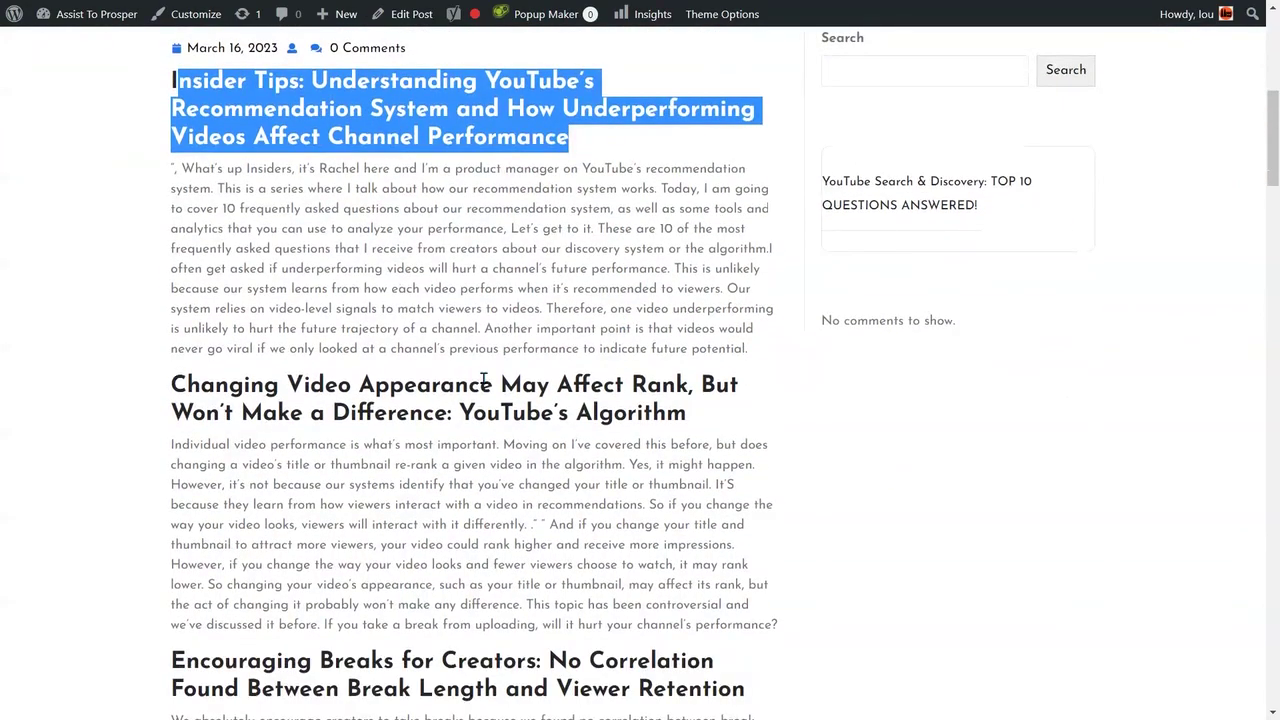
scroll(484, 378, down, 12)
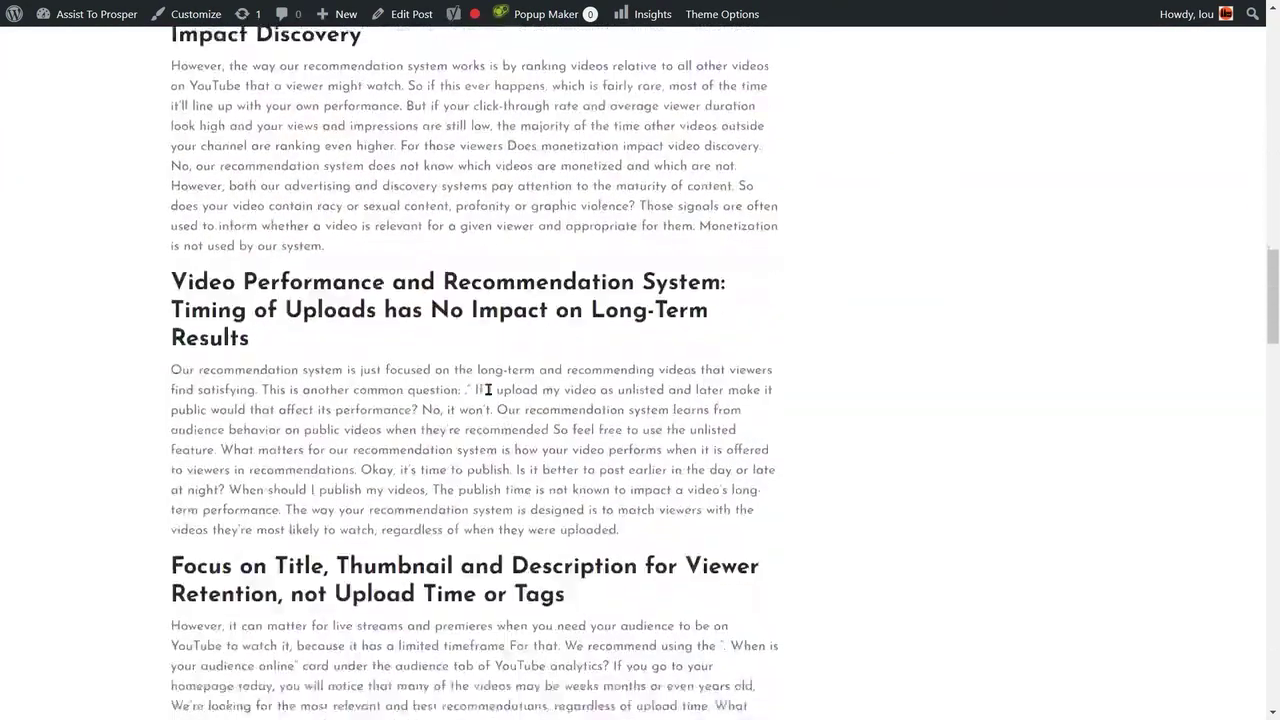
scroll(488, 389, down, 17)
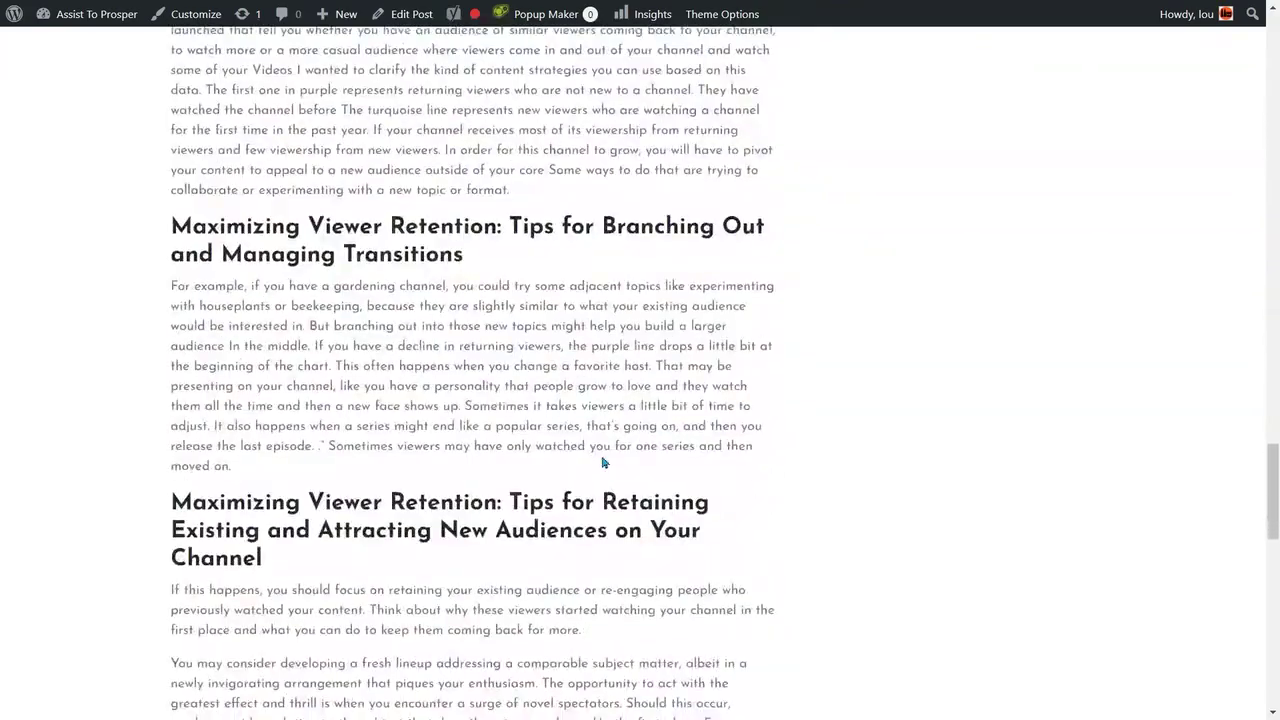
scroll(603, 463, down, 7)
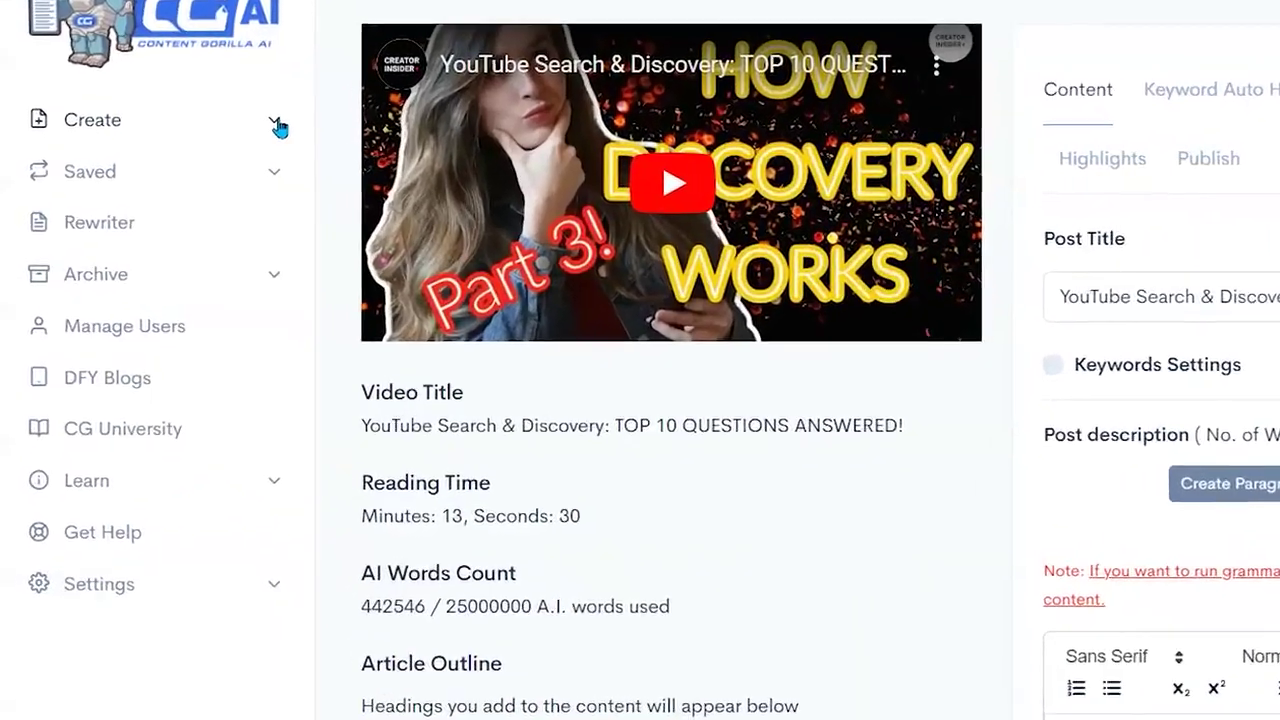
Step: Create a post from the short-content blog idea on effective Instagram Reels and read through its generated text
click(193, 134)
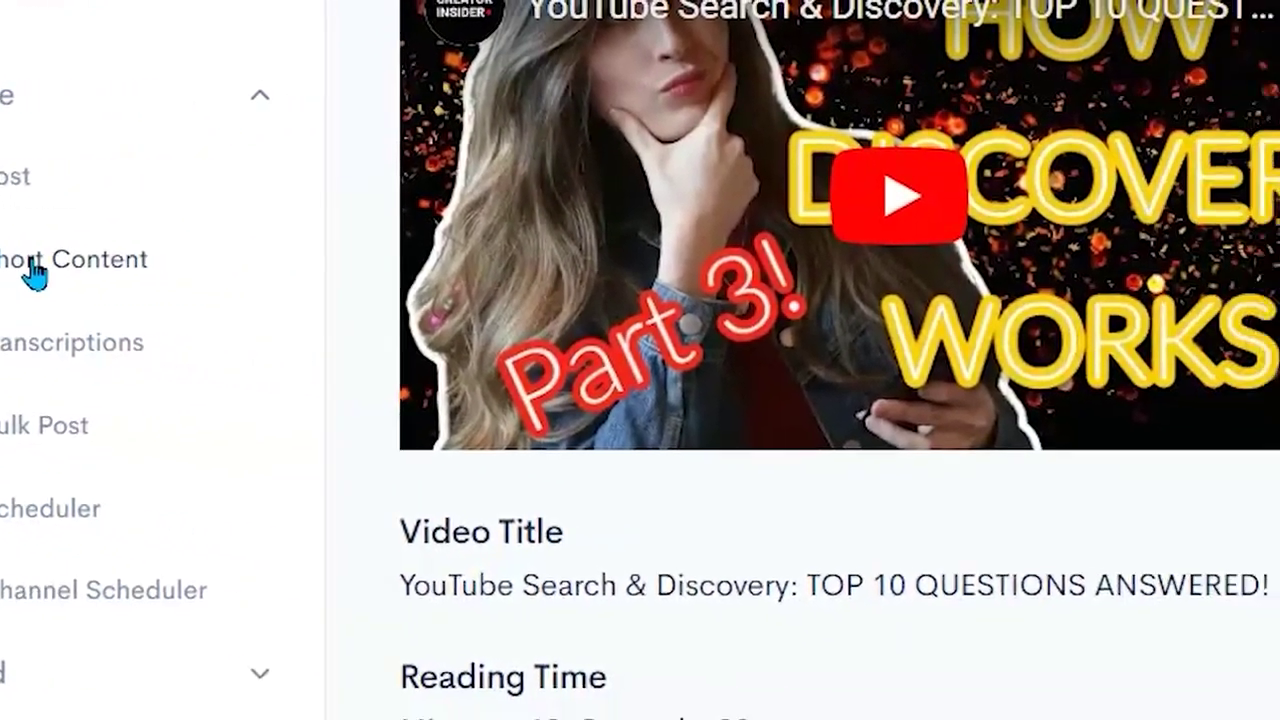
click(258, 285)
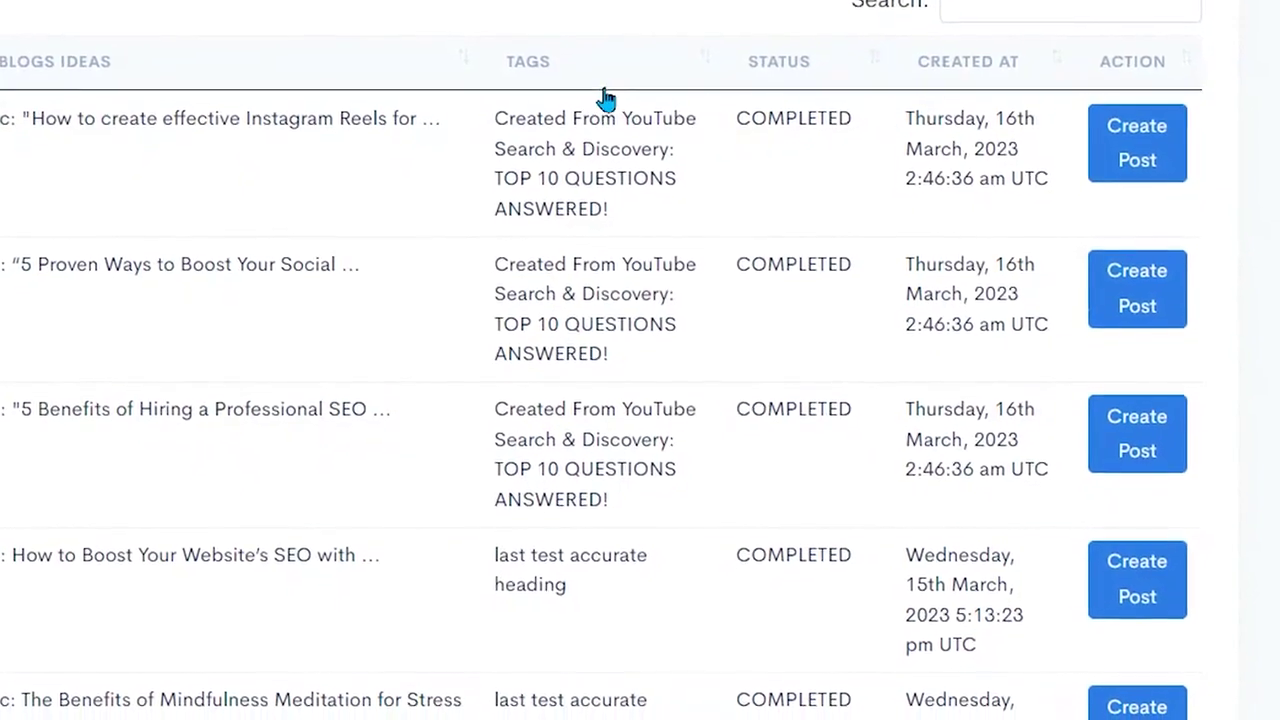
click(1140, 97)
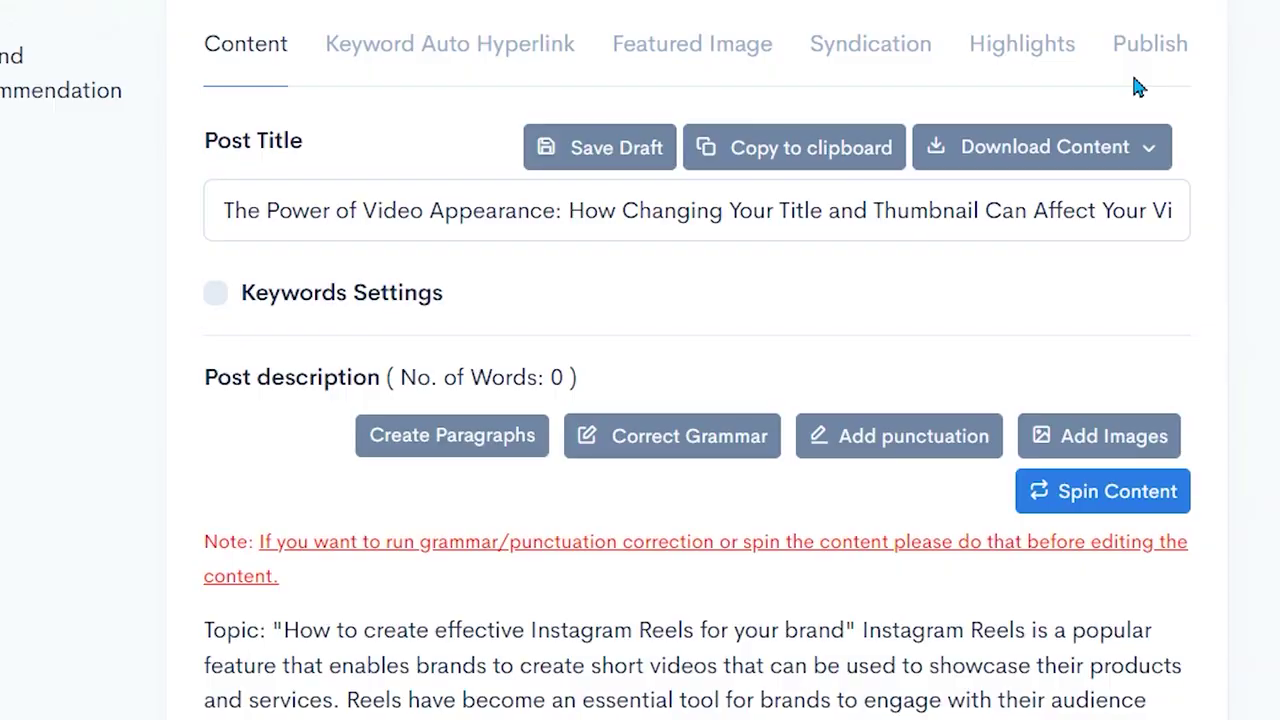
scroll(686, 594, down, 12)
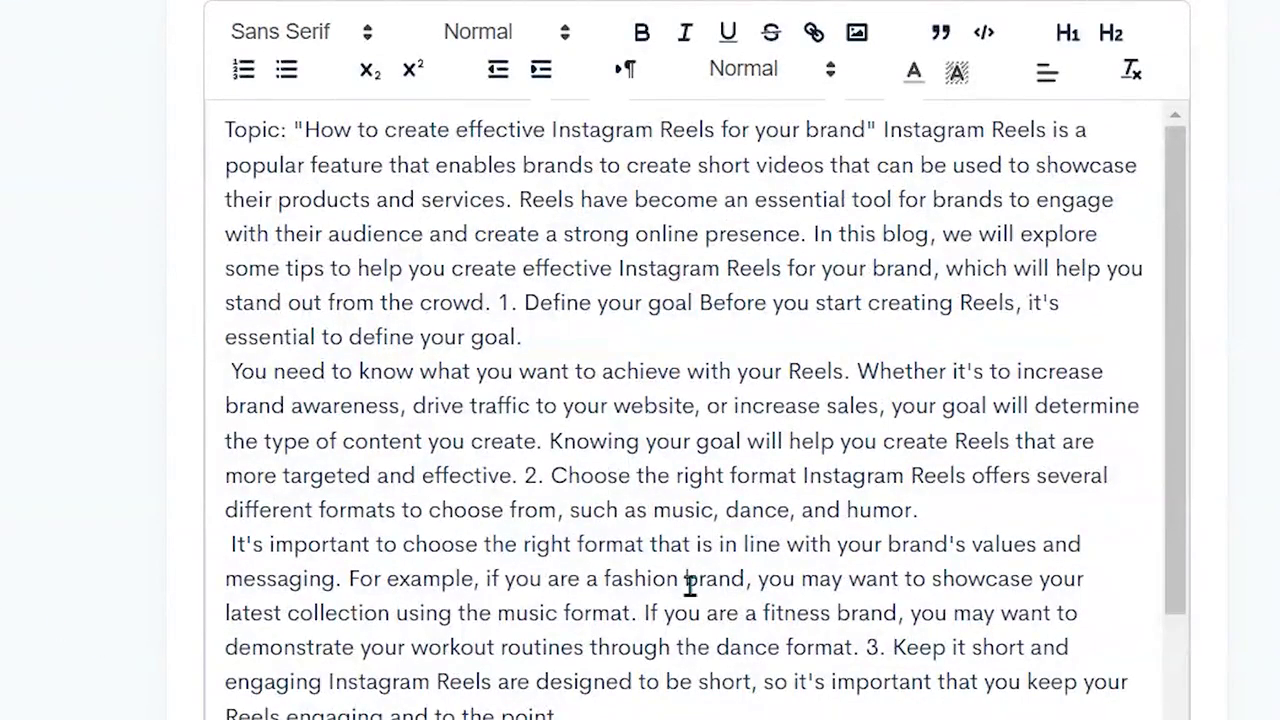
scroll(607, 357, down, 5)
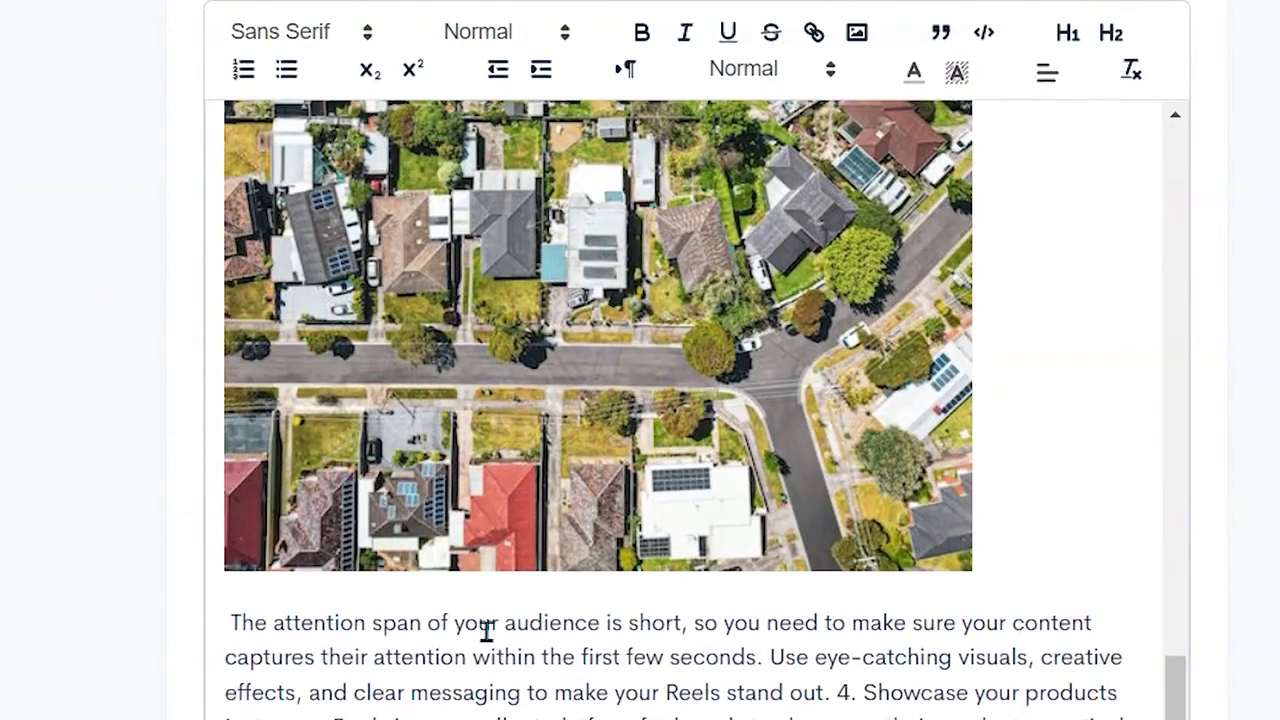
scroll(689, 697, down, 3)
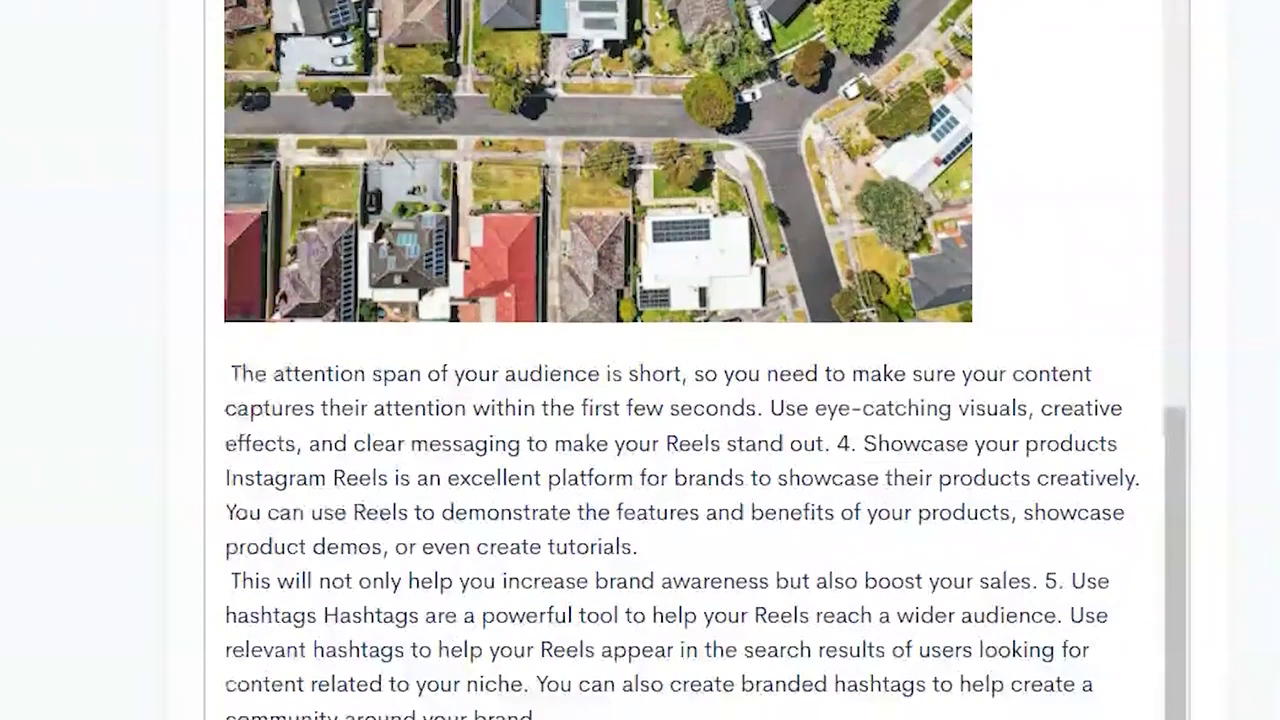
scroll(468, 612, up, 10)
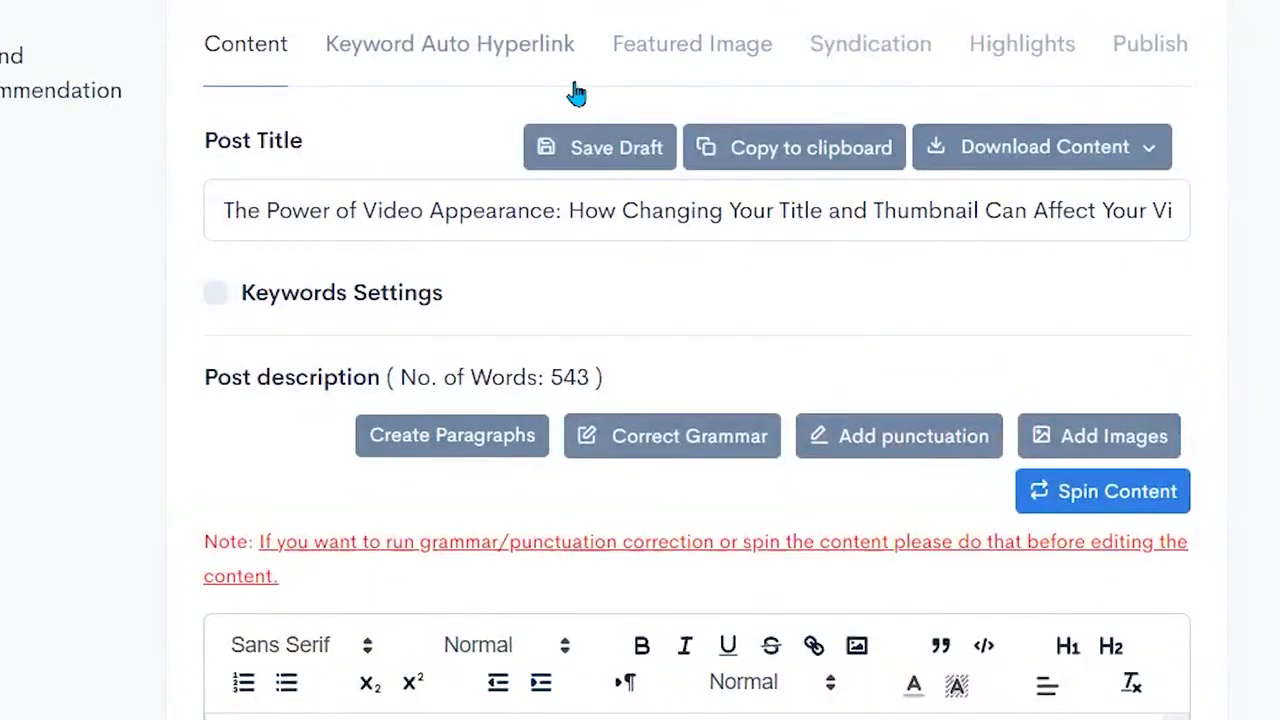
Step: Publish the Instagram Reels post to the Assist To Prosper website in the Online Business-YouTube category
click(1140, 58)
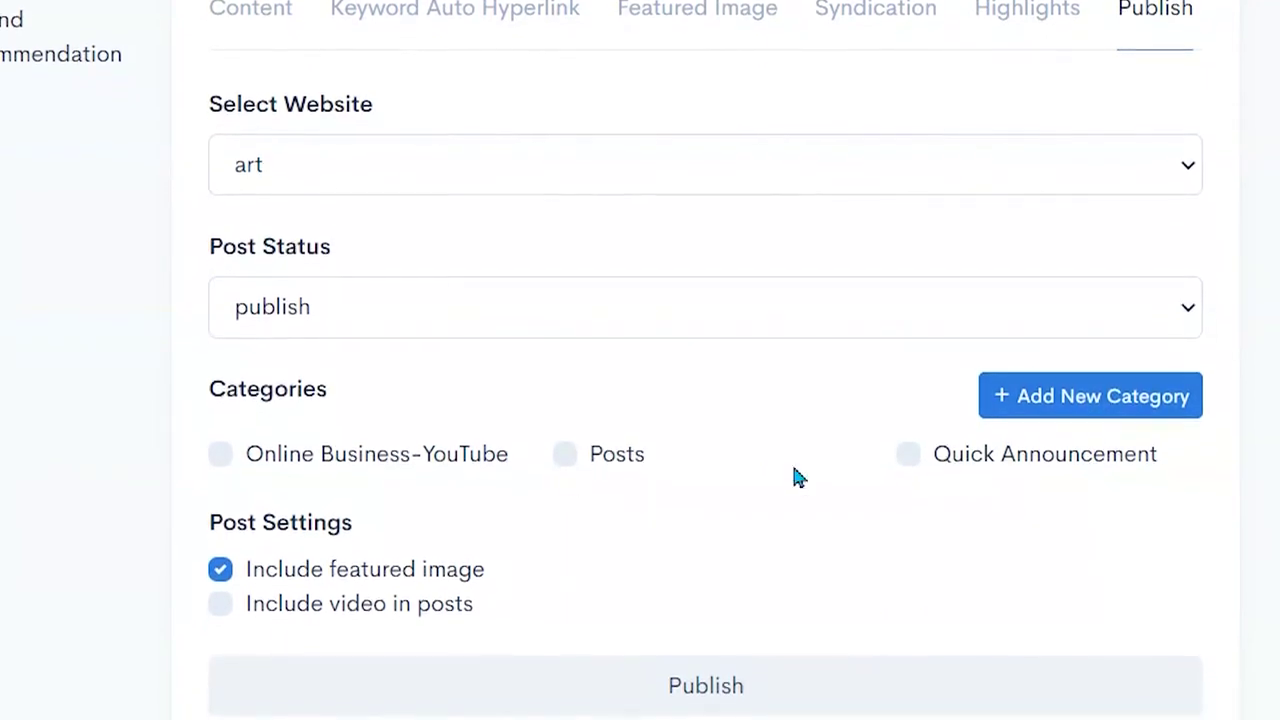
click(341, 158)
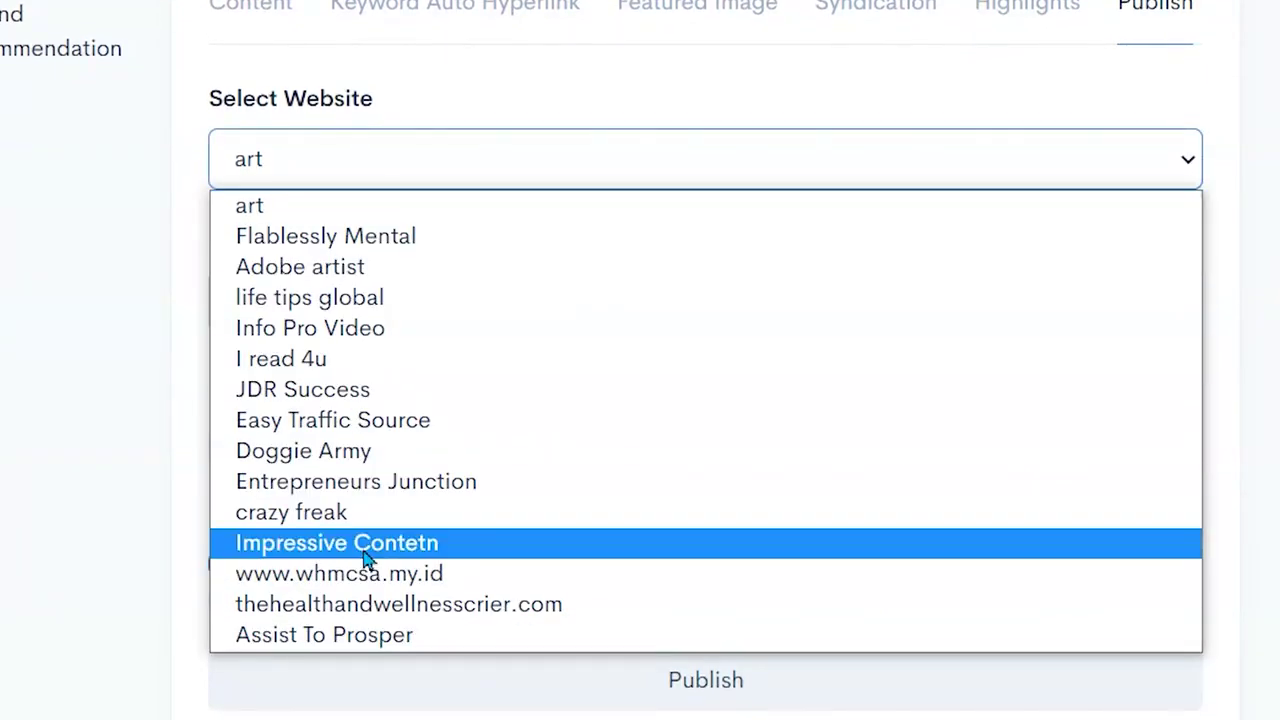
click(350, 636)
click(337, 455)
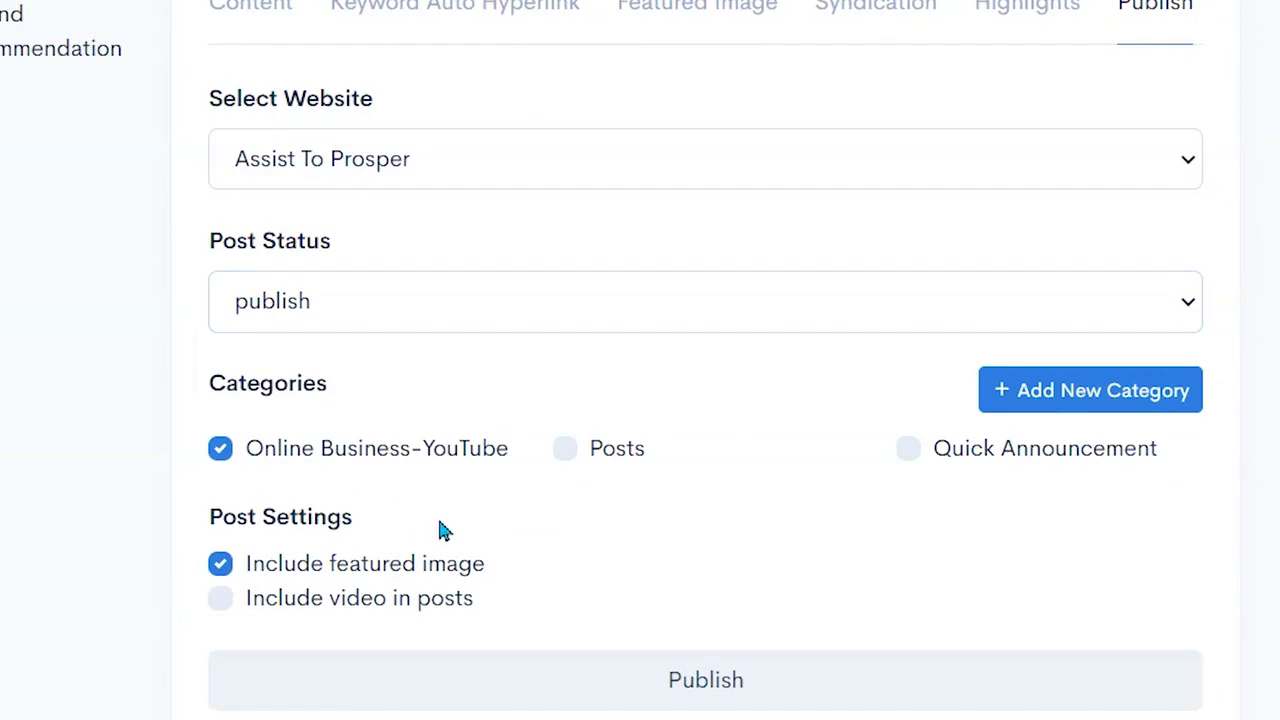
click(680, 688)
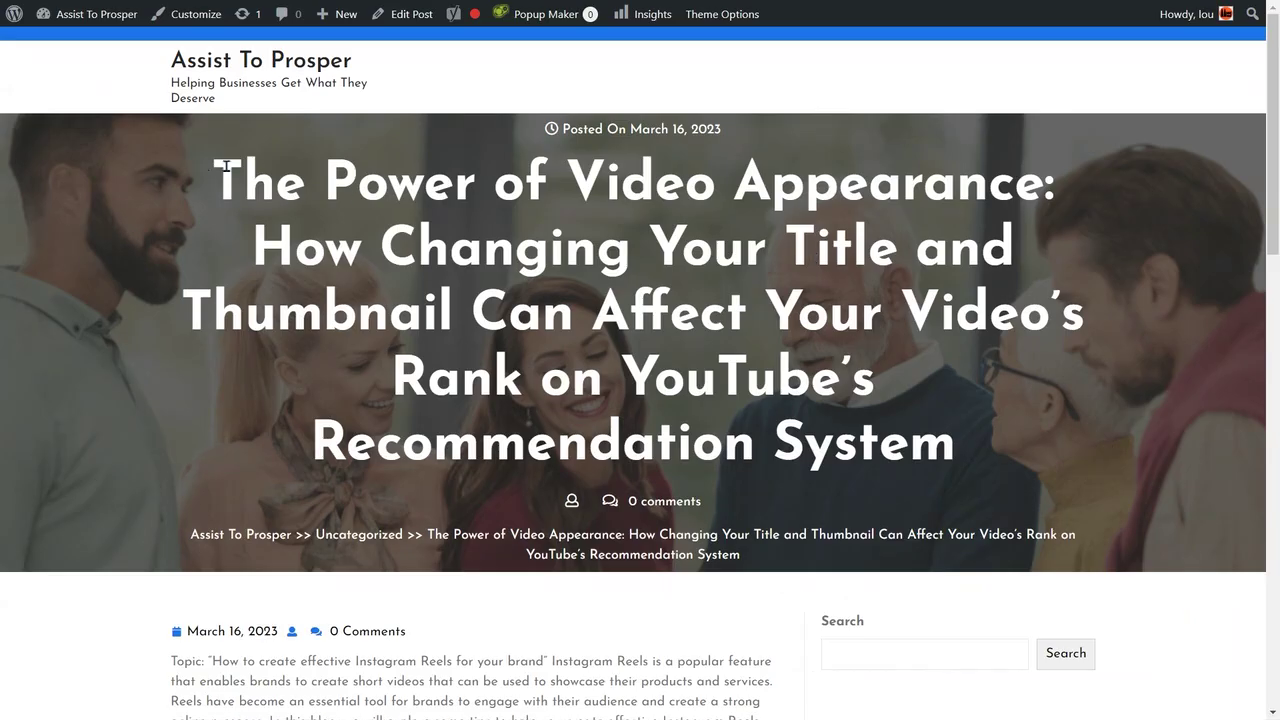
Step: Review the published short-content article's title, body text and image on the Assist To Prosper site, and return to Content Gorilla AI
drag(213, 180, 758, 362)
scroll(586, 450, down, 3)
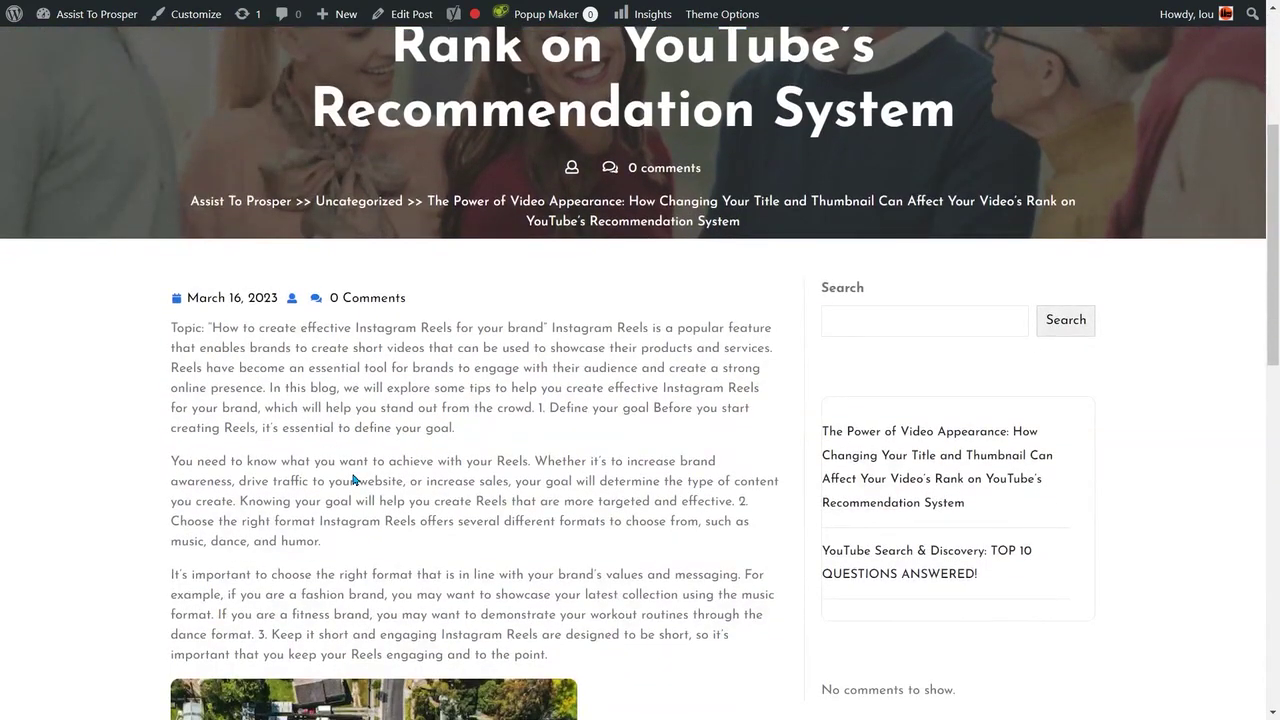
scroll(352, 480, down, 5)
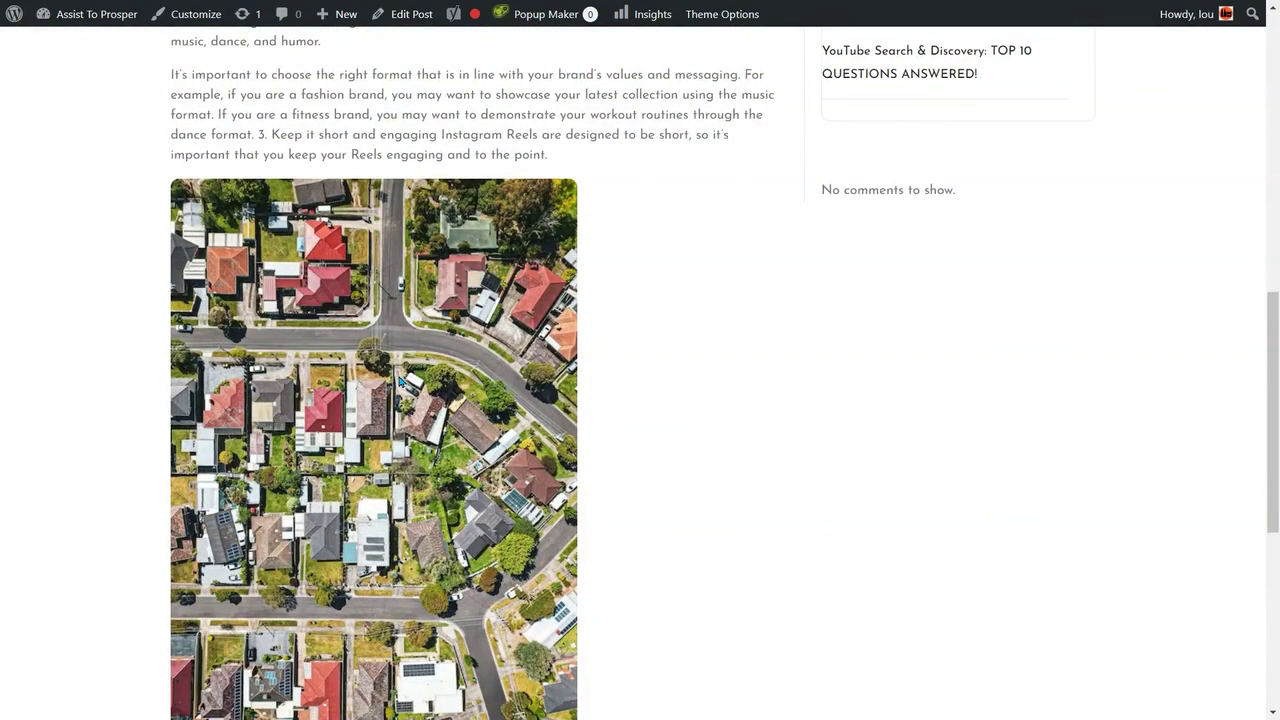
scroll(399, 381, down, 5)
scroll(572, 421, up, 12)
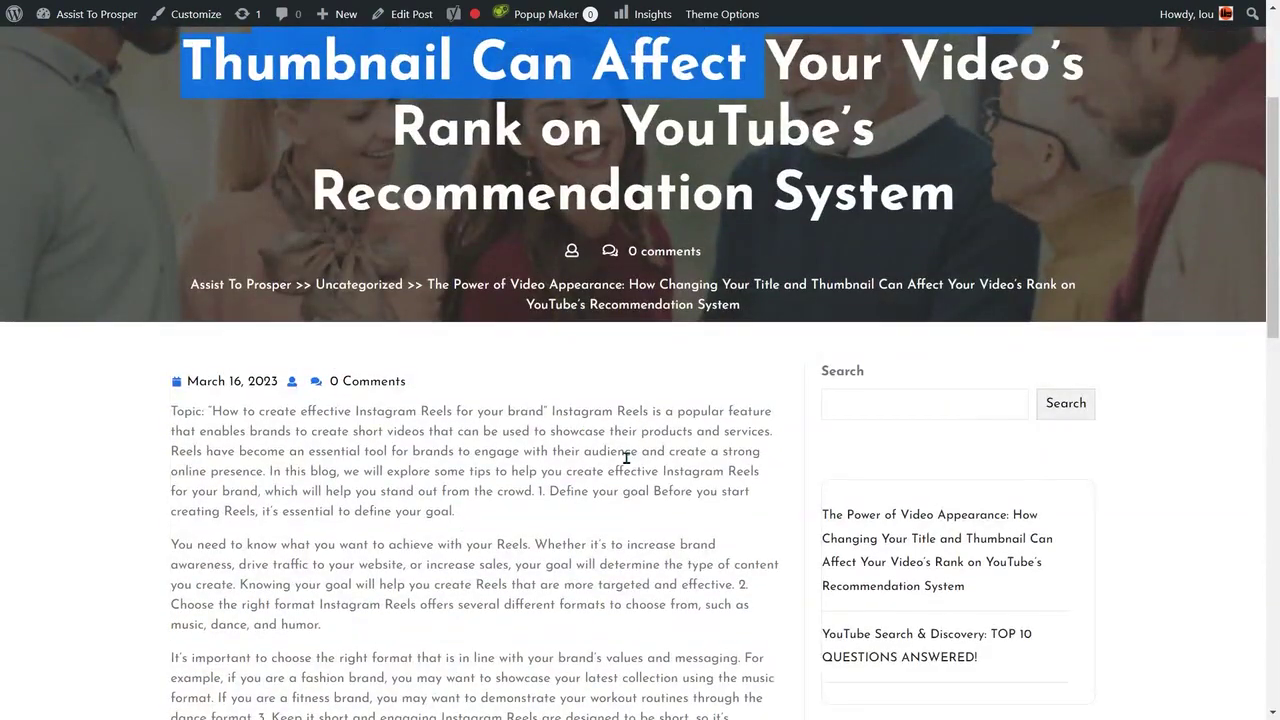
scroll(627, 458, up, 3)
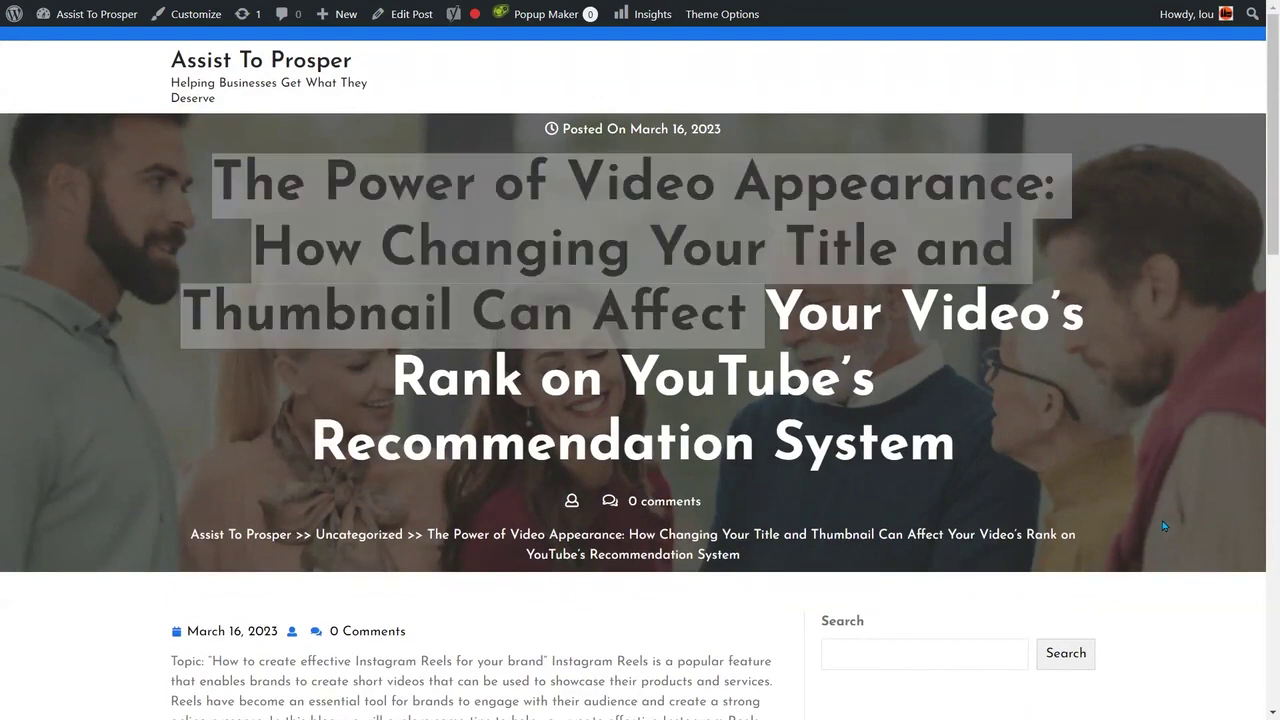
click(1163, 522)
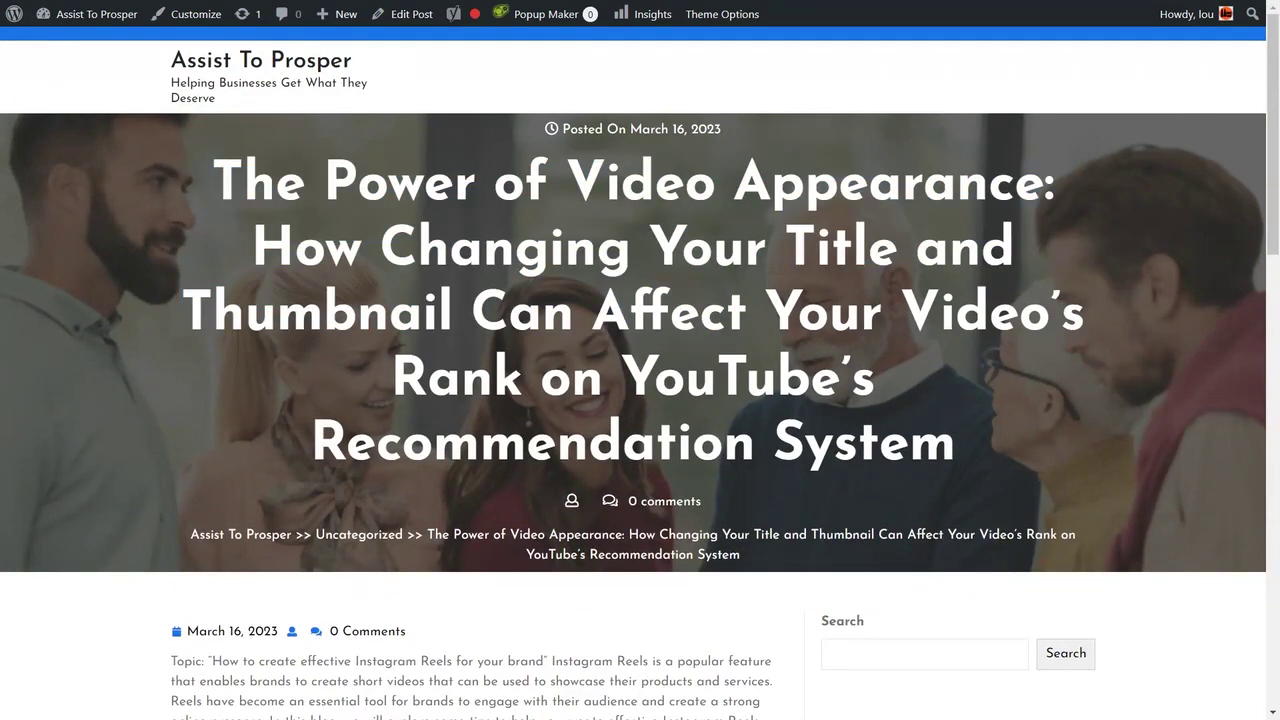
key(ctrl+Tab)
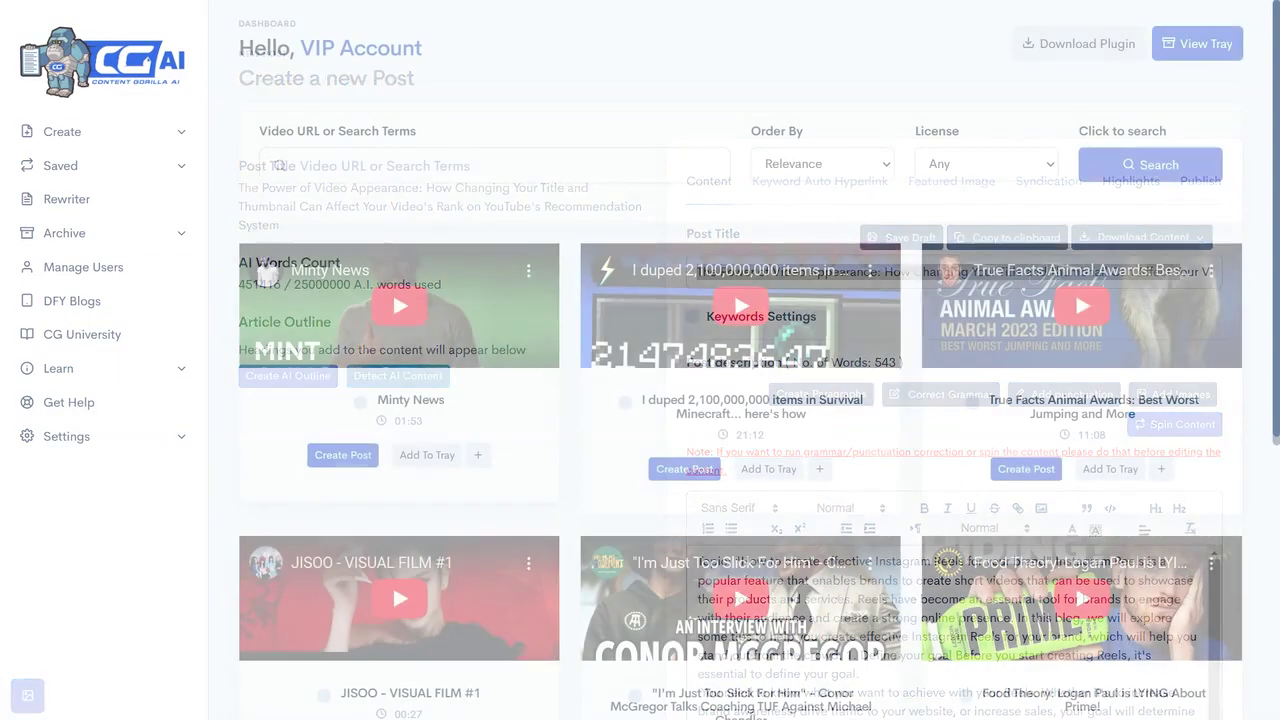